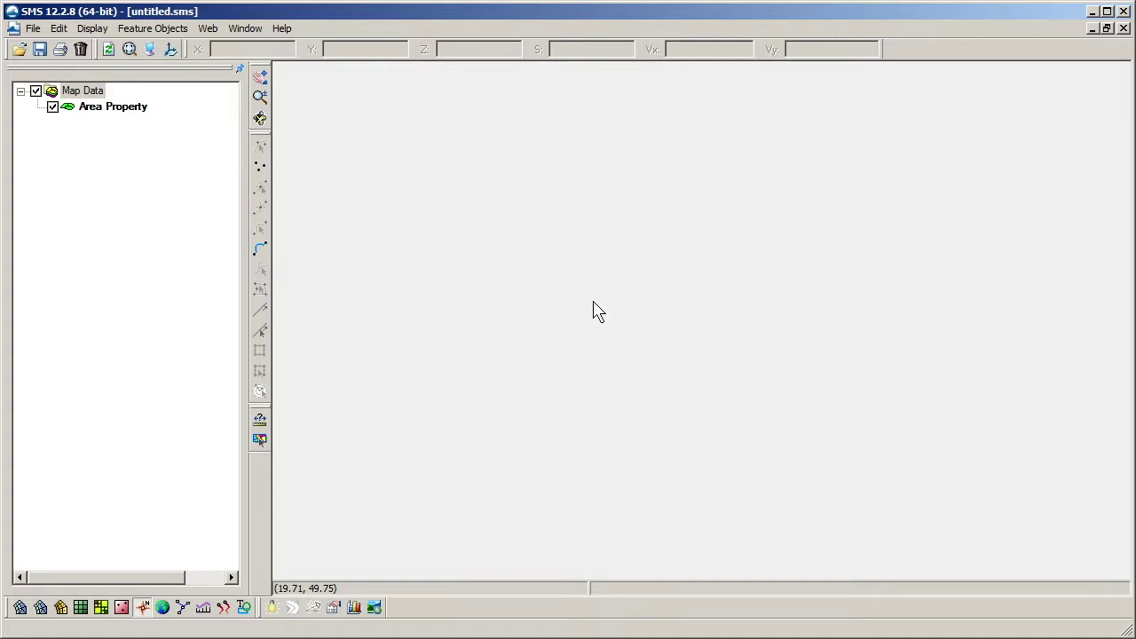
Open the recent BearCreek.sms project
left_click(32, 29)
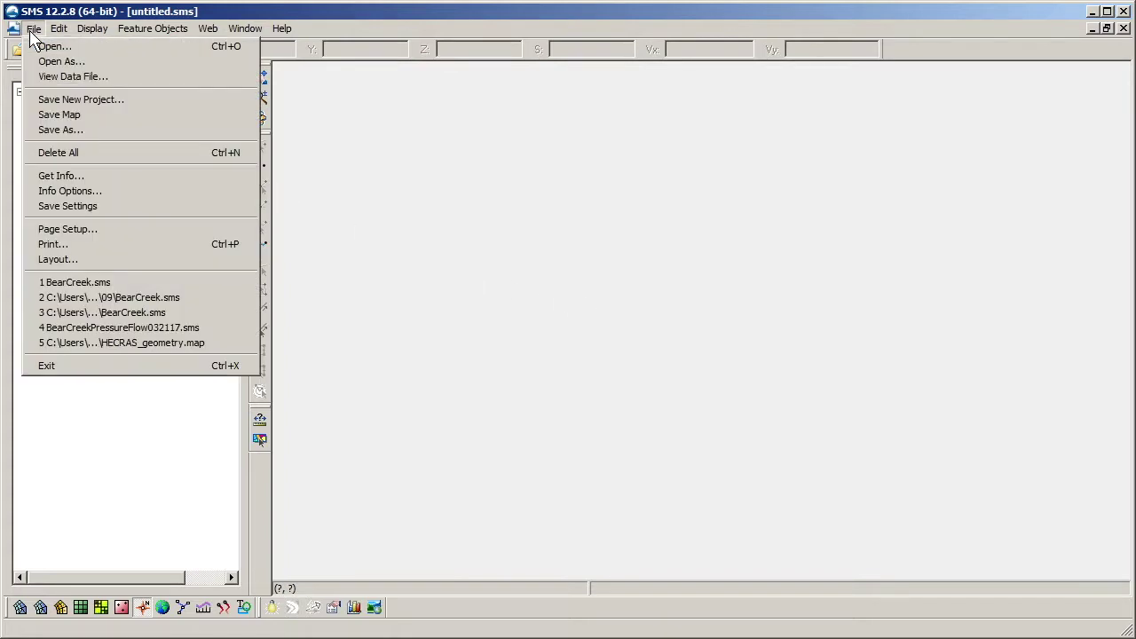
left_click(200, 299)
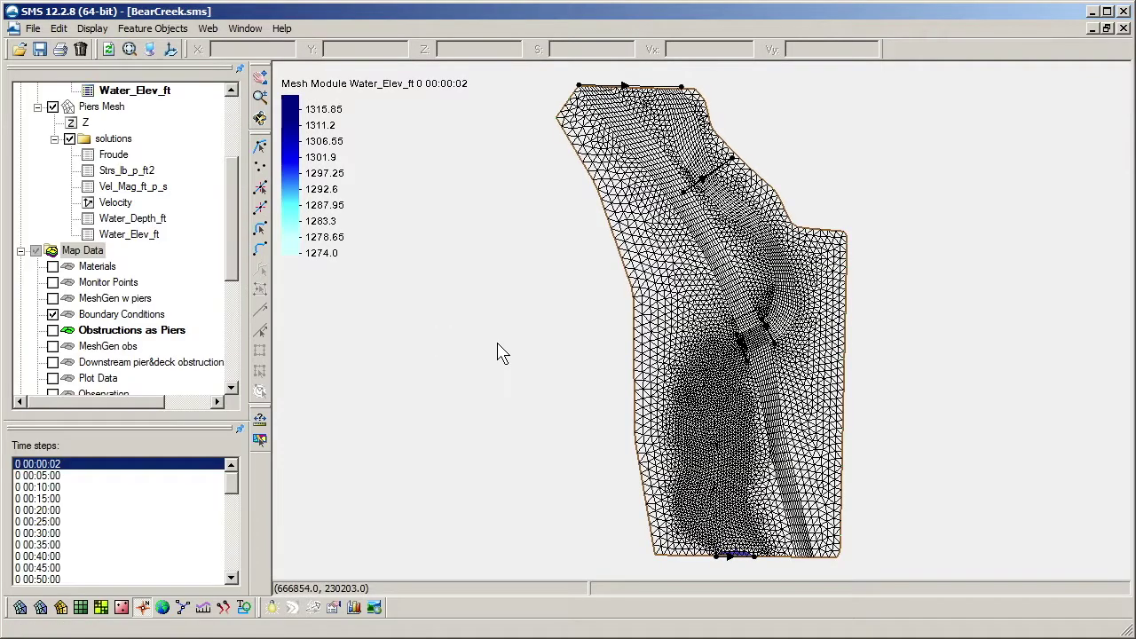
left_click_drag(230, 238, 209, 176)
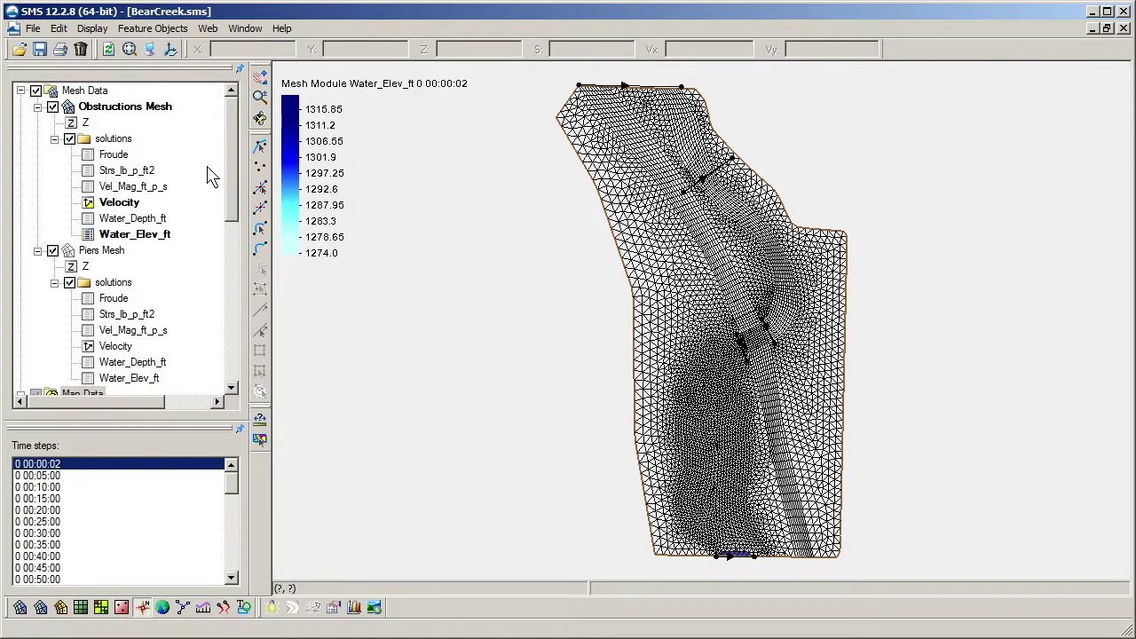
Show only the Piers Mesh, hiding the Obstructions Mesh, and make Boundary Conditions the active coverage
left_click(93, 249)
left_click(53, 107)
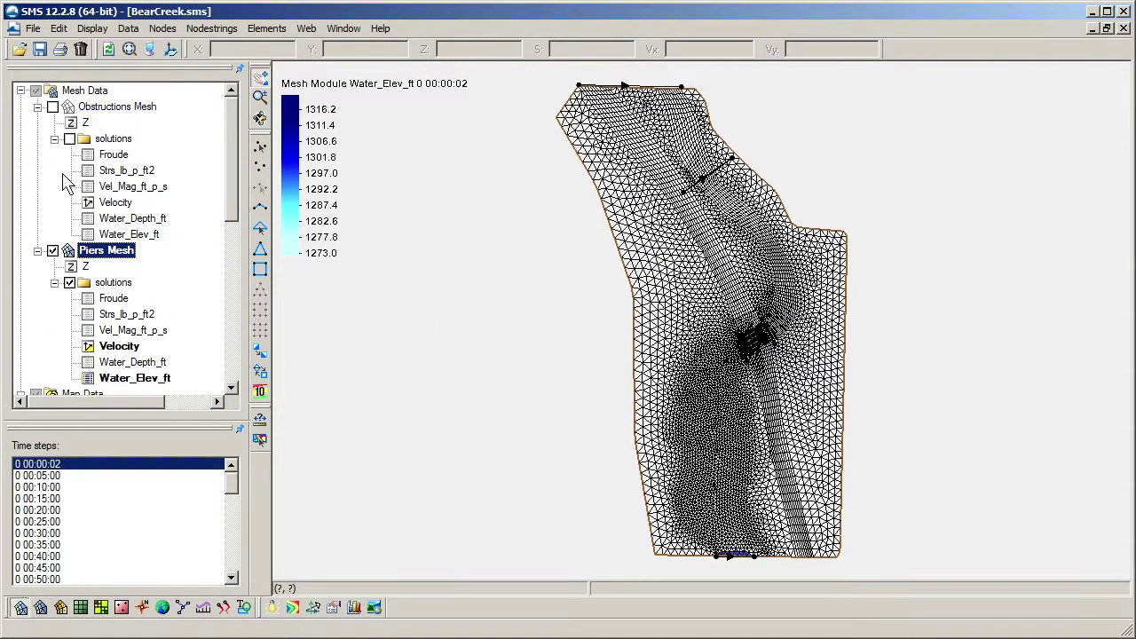
left_click(38, 251)
left_click_drag(234, 238, 229, 289)
left_click(133, 235)
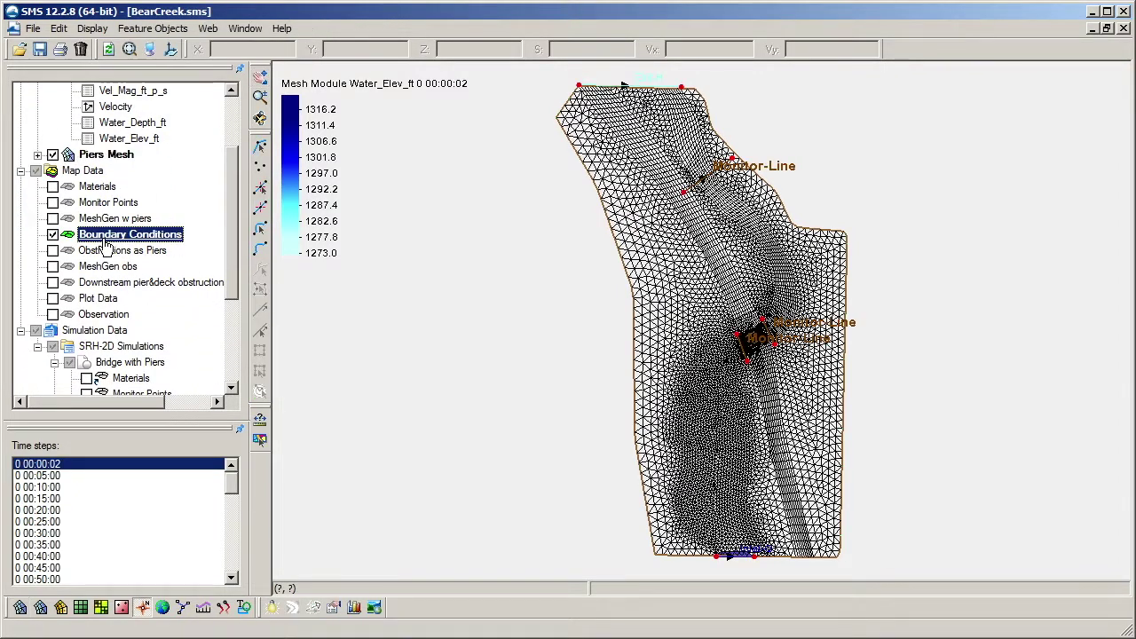
Zoom into the bridge and draw one feature arc upstream and one downstream of the piers
left_click(260, 248)
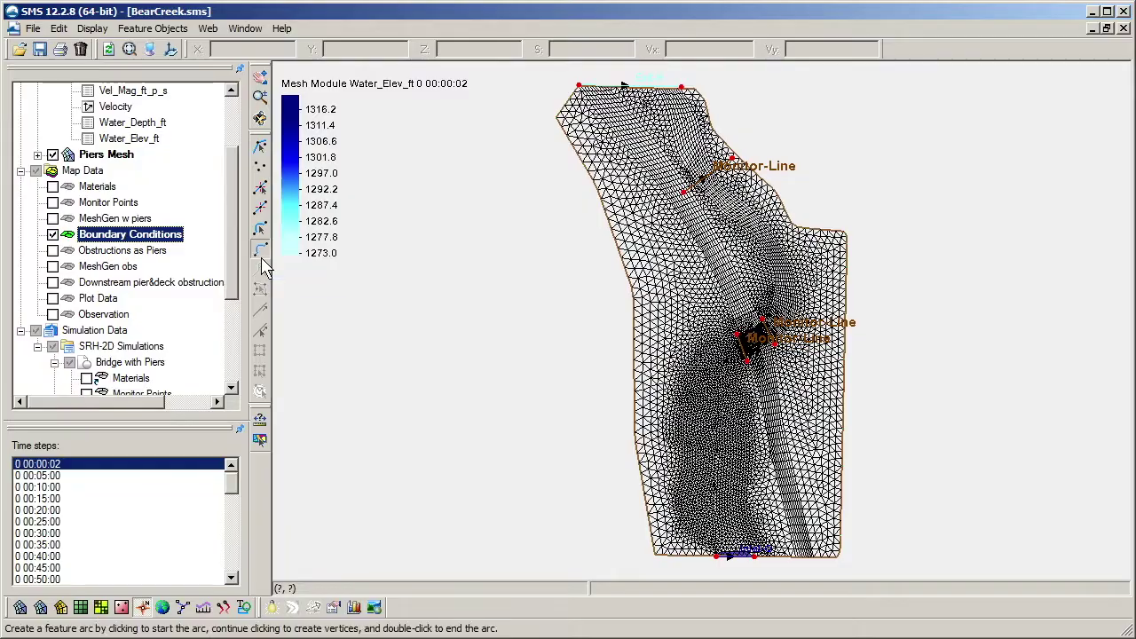
scroll(757, 352, "up", 5)
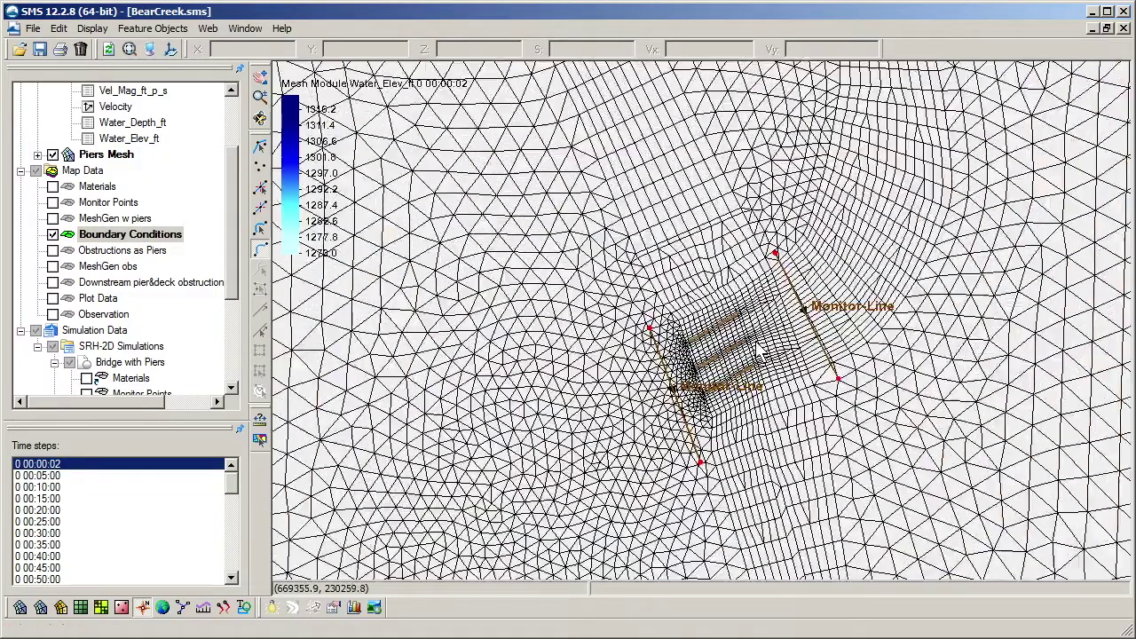
scroll(758, 352, "up", 3)
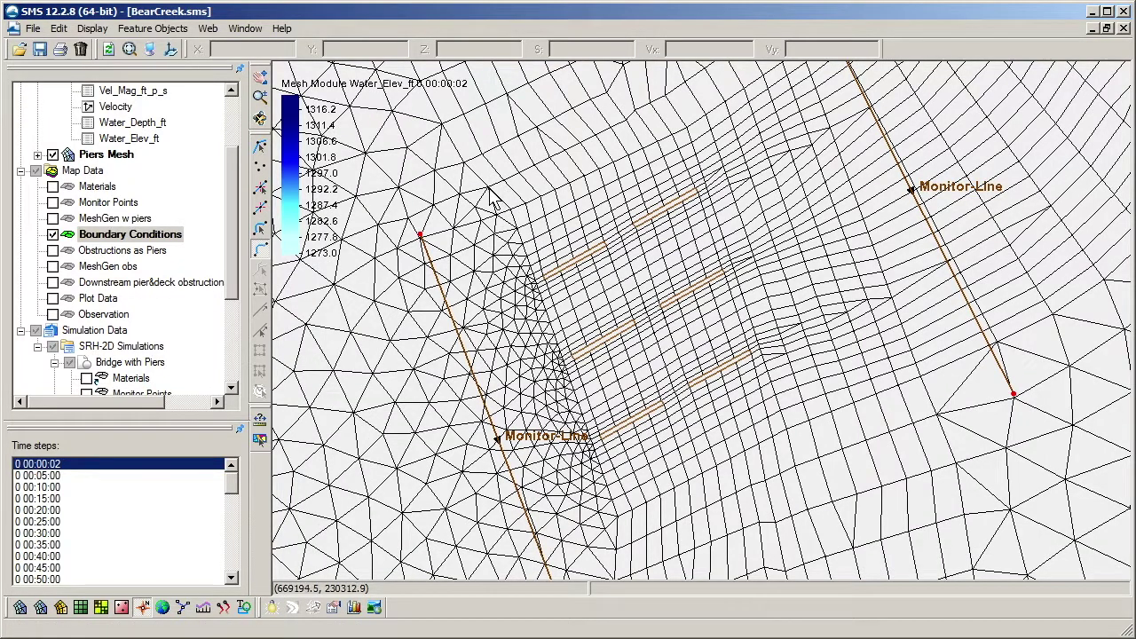
double_click(616, 507)
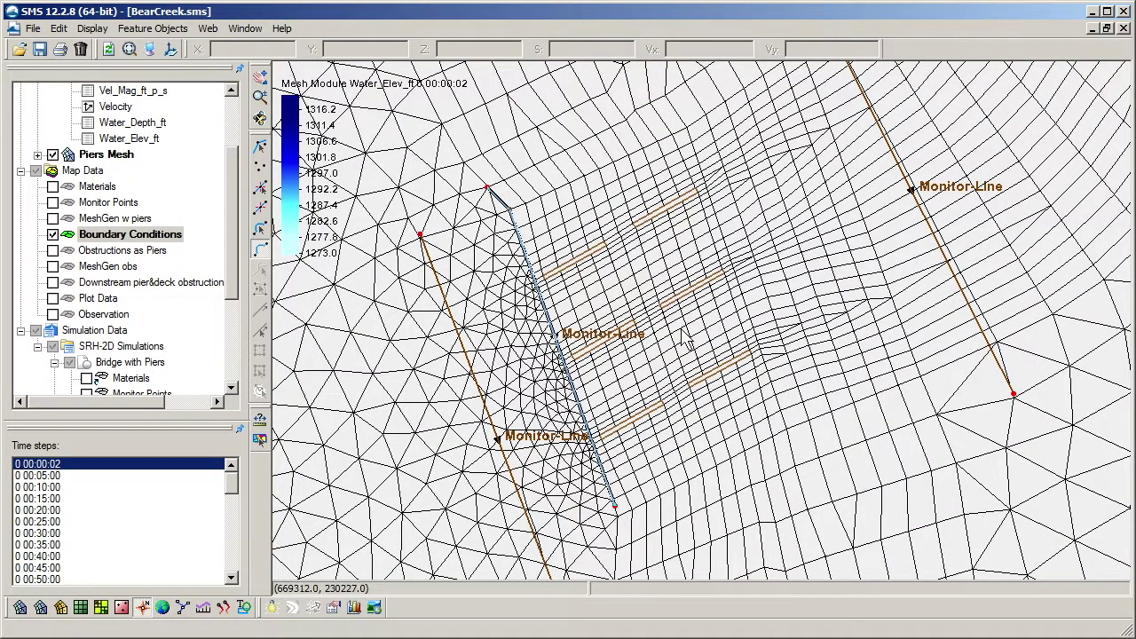
left_click(666, 94)
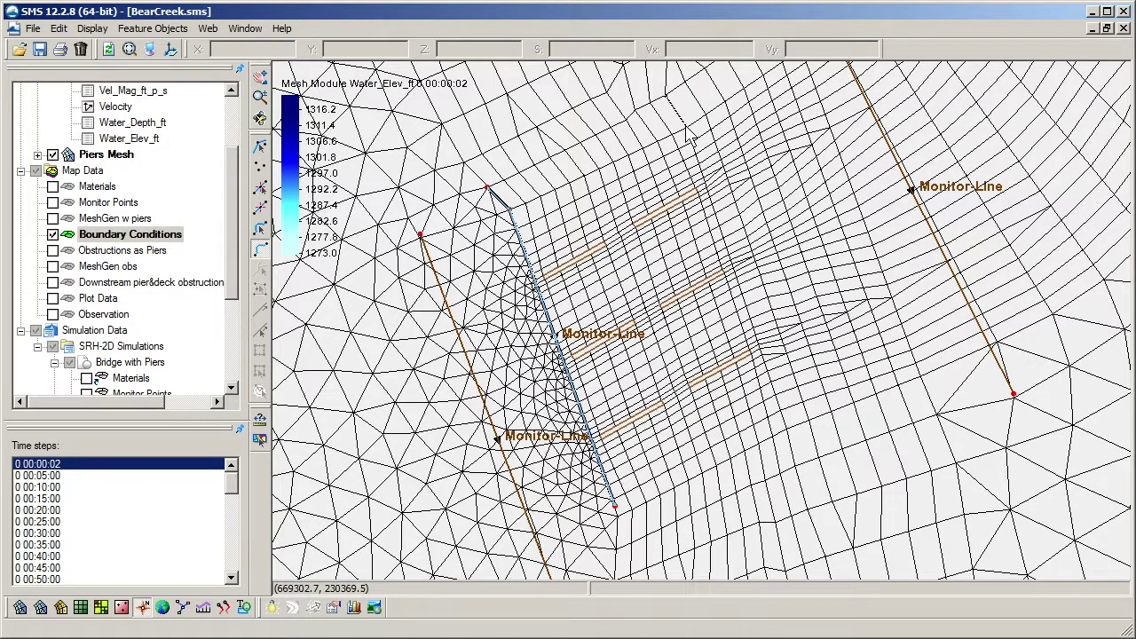
double_click(781, 417)
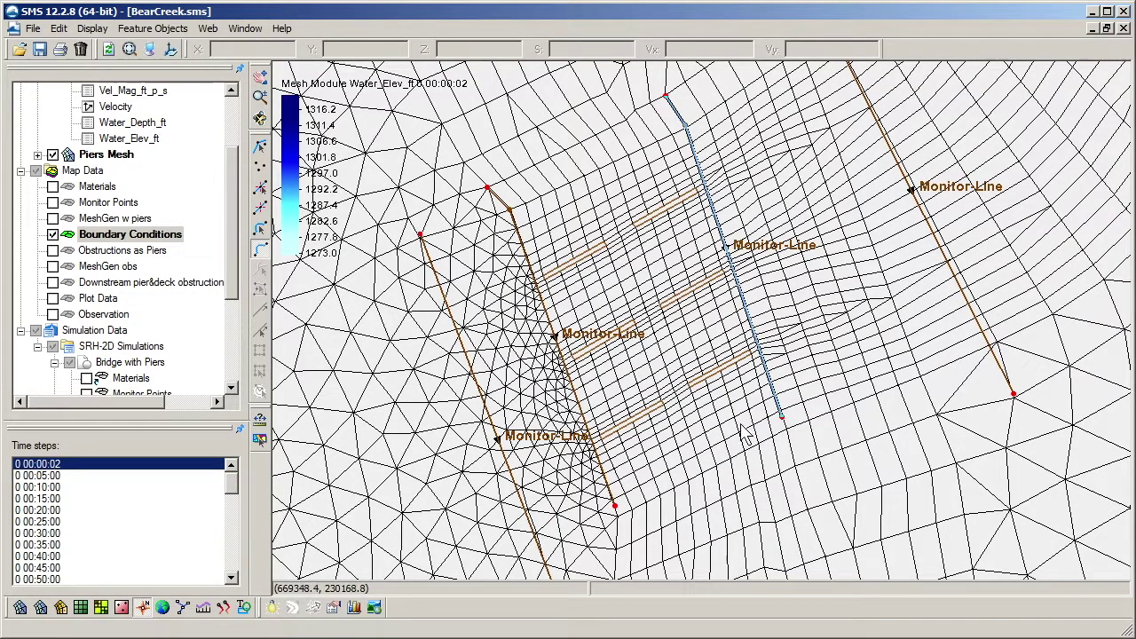
left_click(260, 229)
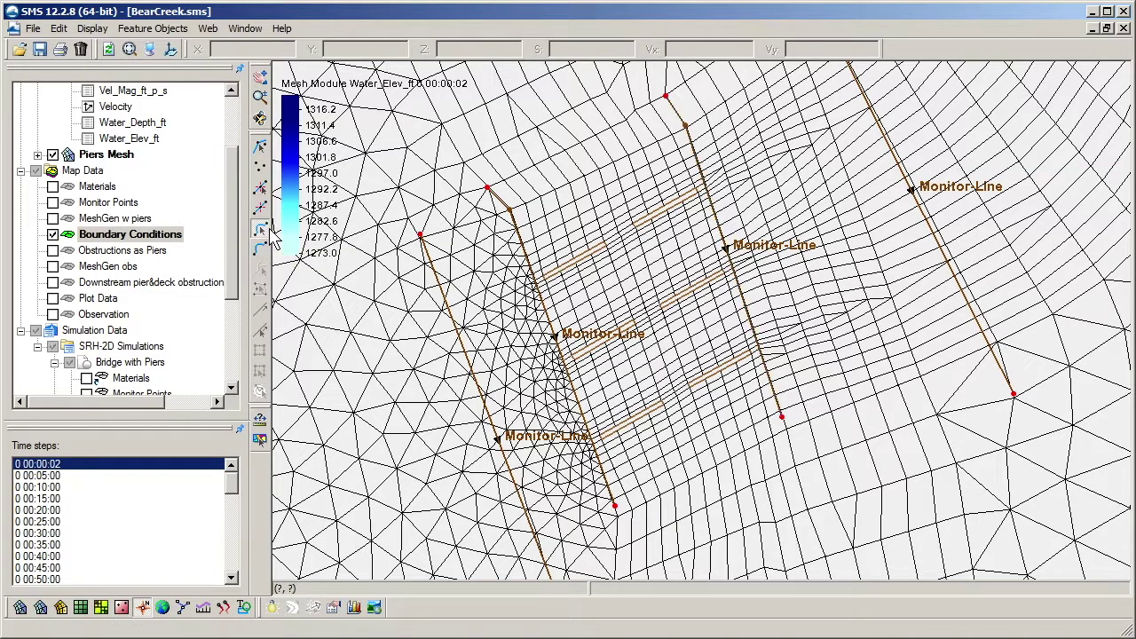
Select the downstream monitor arc and reverse its direction
left_click(565, 371)
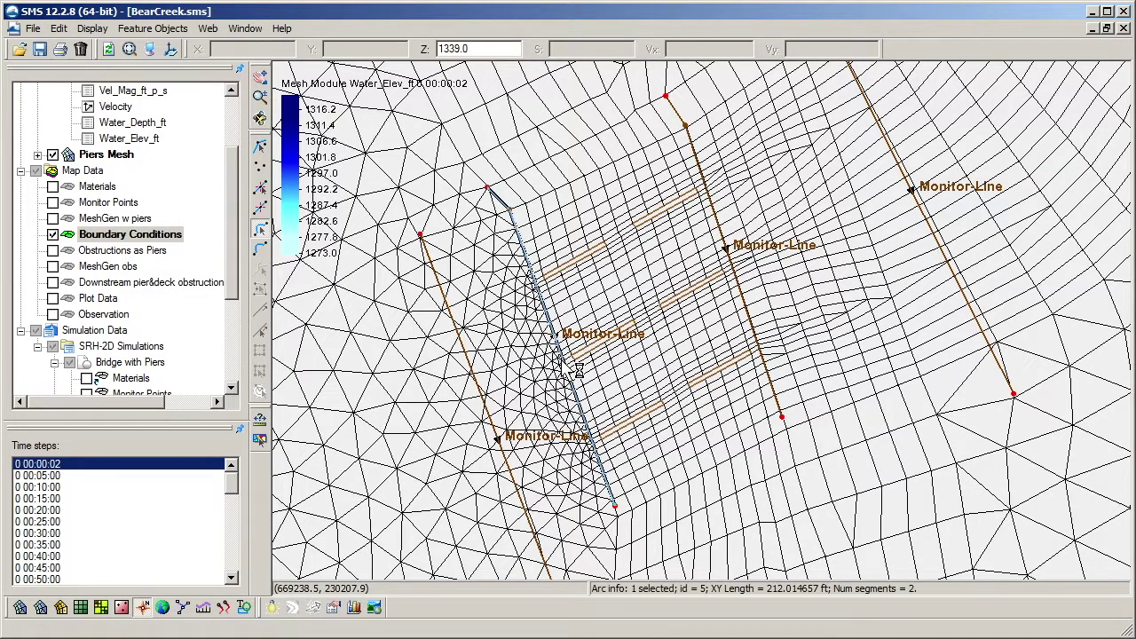
left_click(755, 332)
left_click(732, 338)
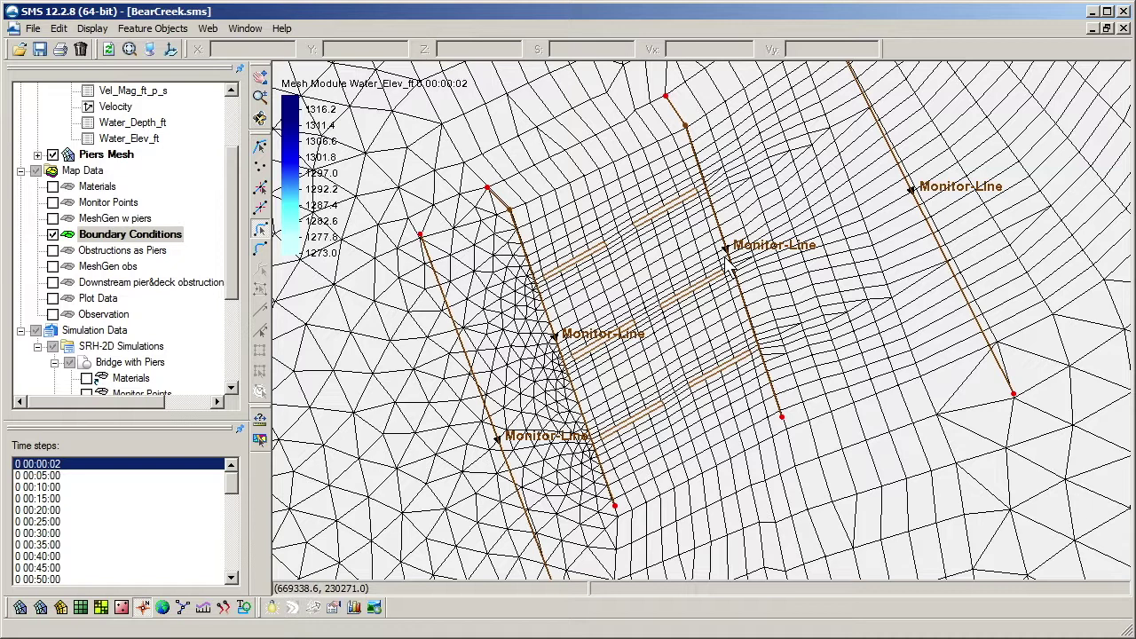
left_click(744, 300)
right_click(745, 303)
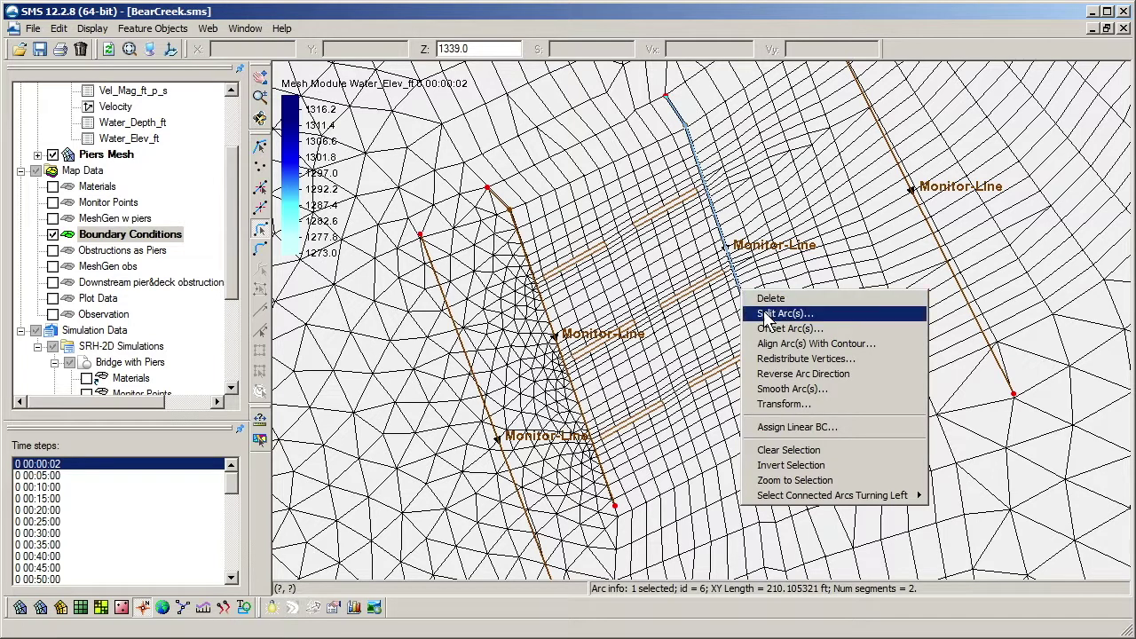
left_click(850, 376)
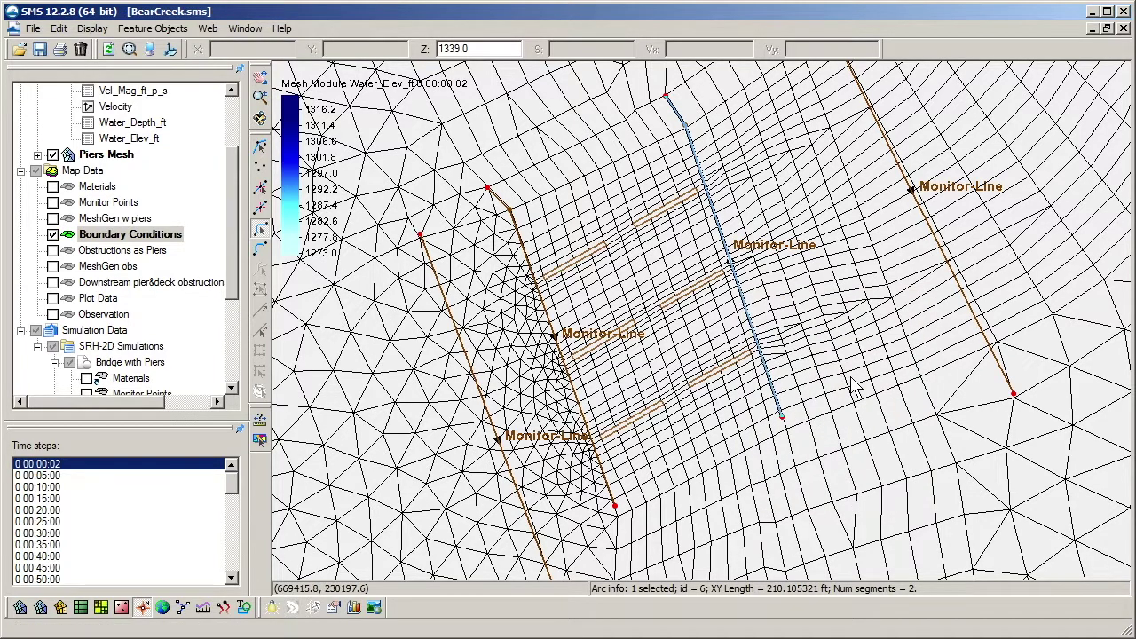
Reverse the arc direction once more, then turn on Direction display for map arcs
right_click(738, 286)
left_click(798, 366)
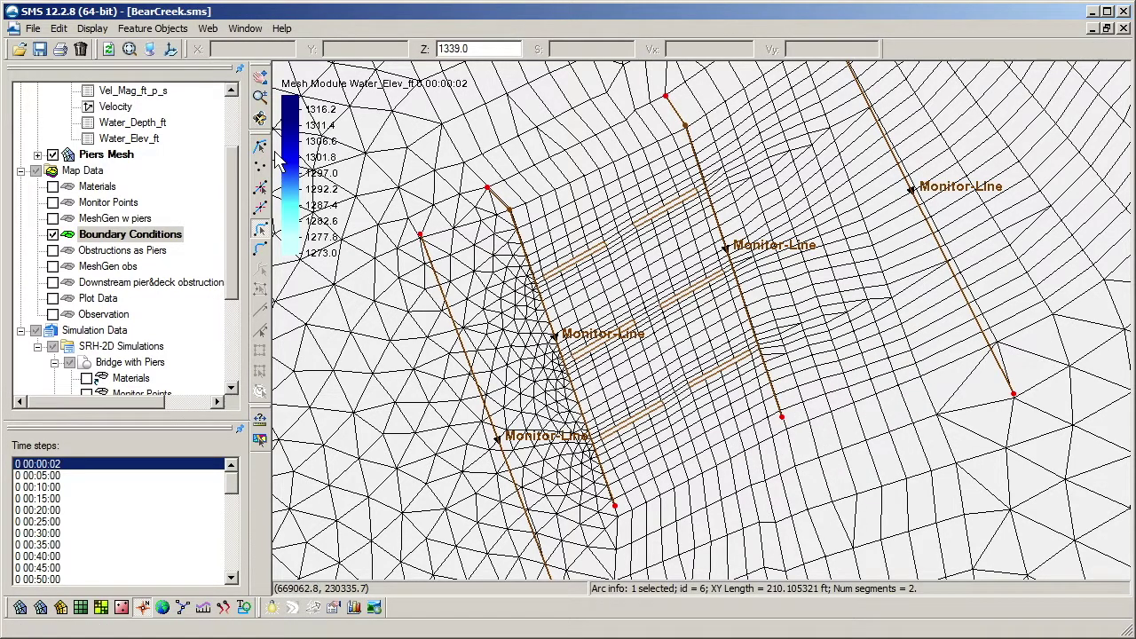
left_click(150, 50)
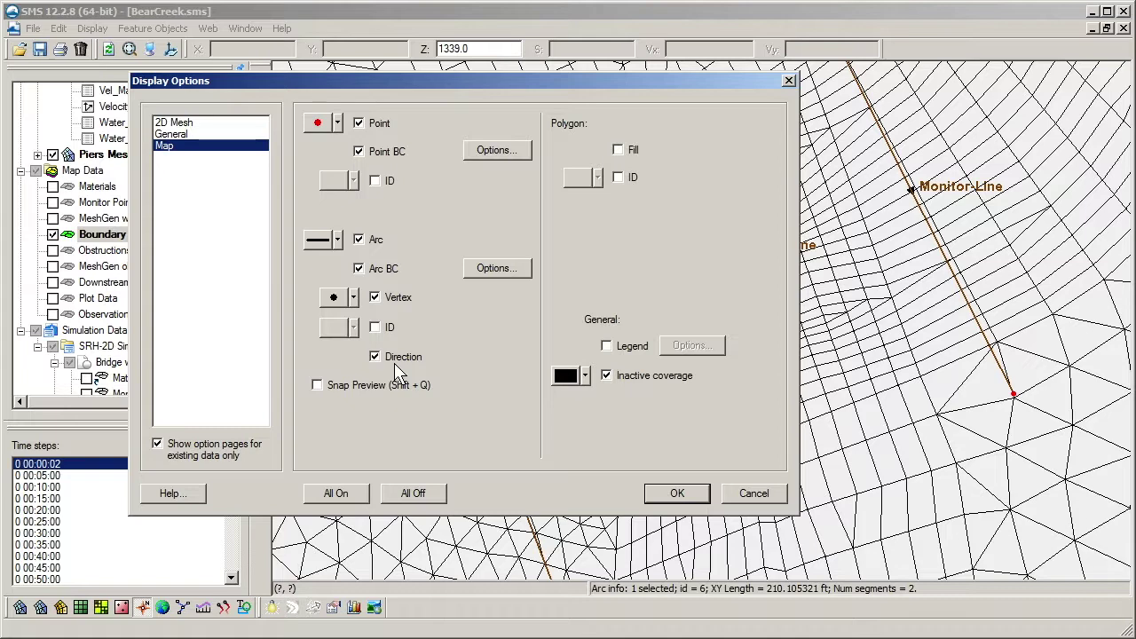
left_click(695, 496)
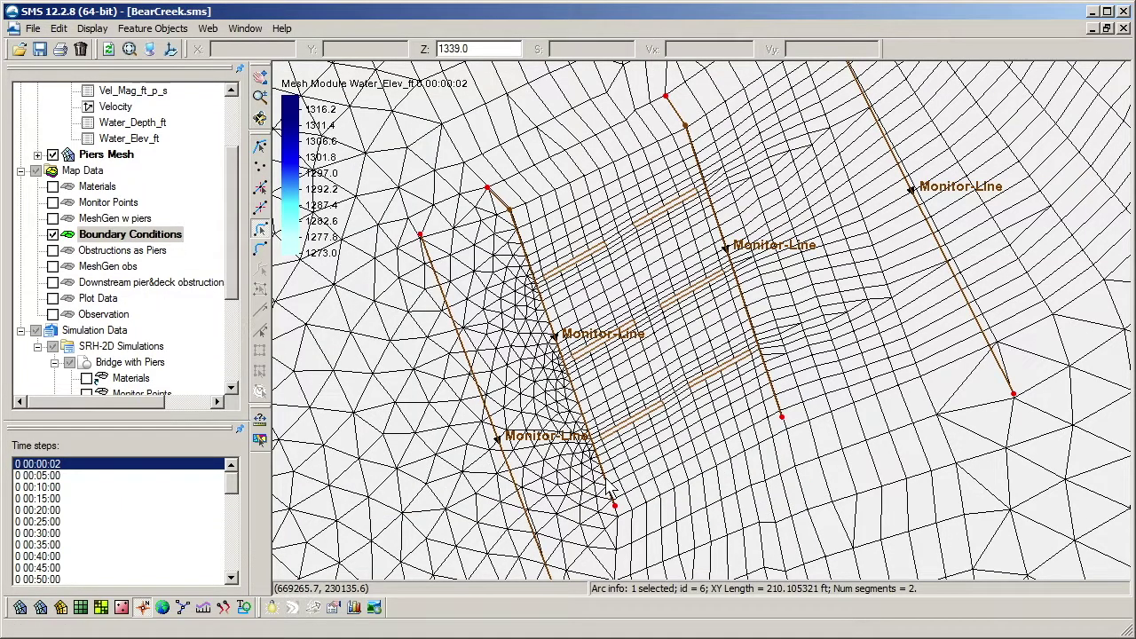
Assign both new arcs a Pressure linear BC, with arc 5 upstream and arc 6 downstream
left_click(776, 401)
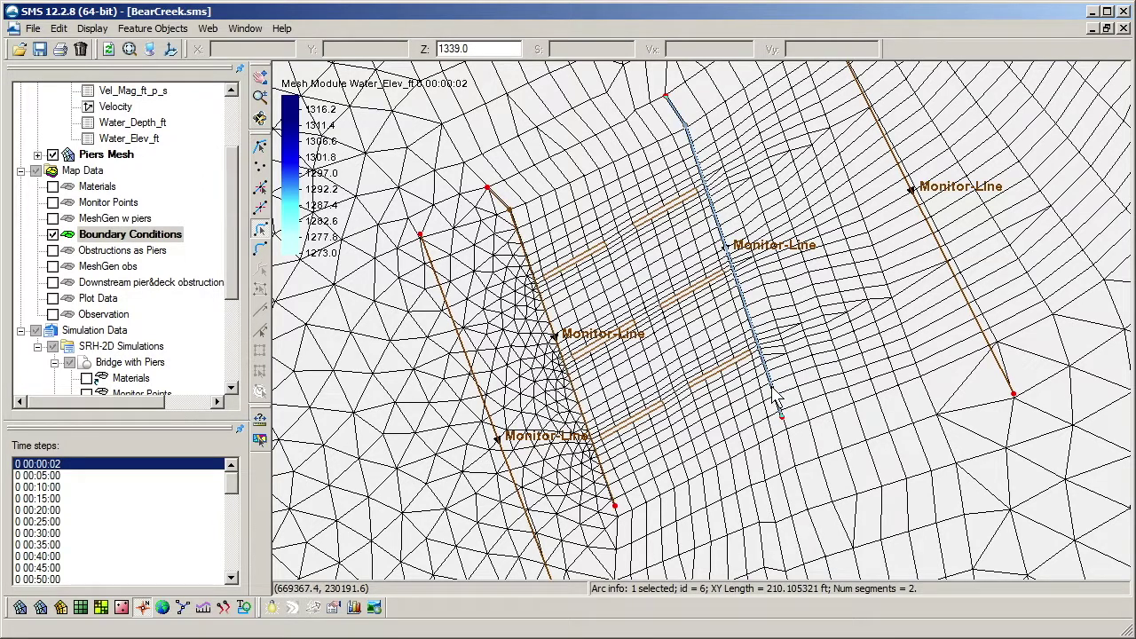
left_click(609, 484, "shift")
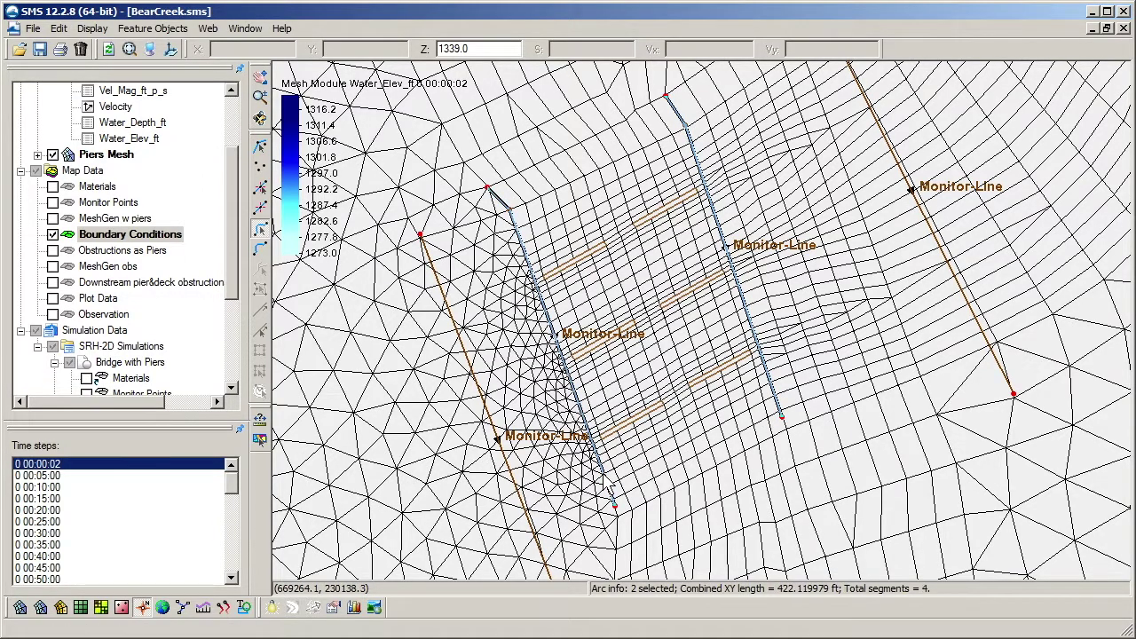
right_click(605, 475)
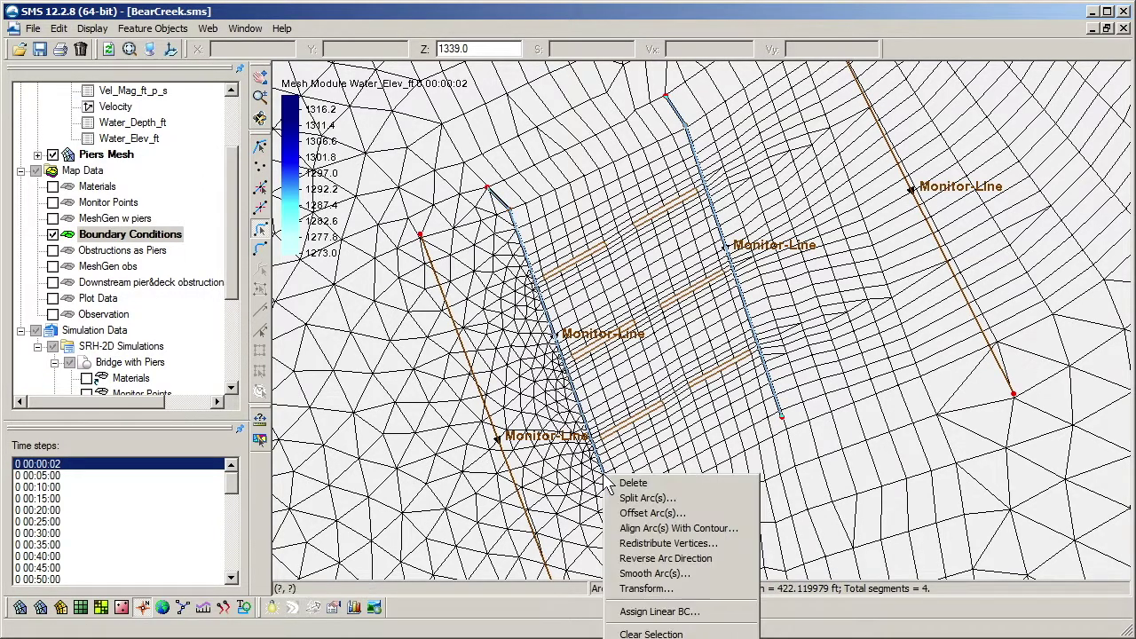
left_click(715, 612)
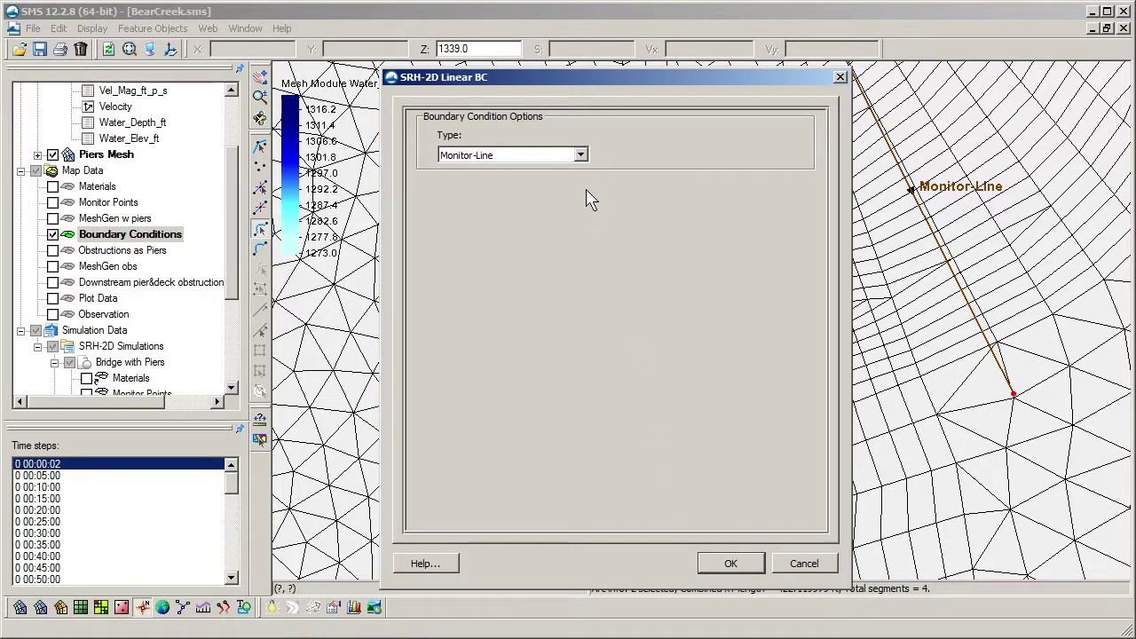
left_click(581, 156)
left_click(581, 222)
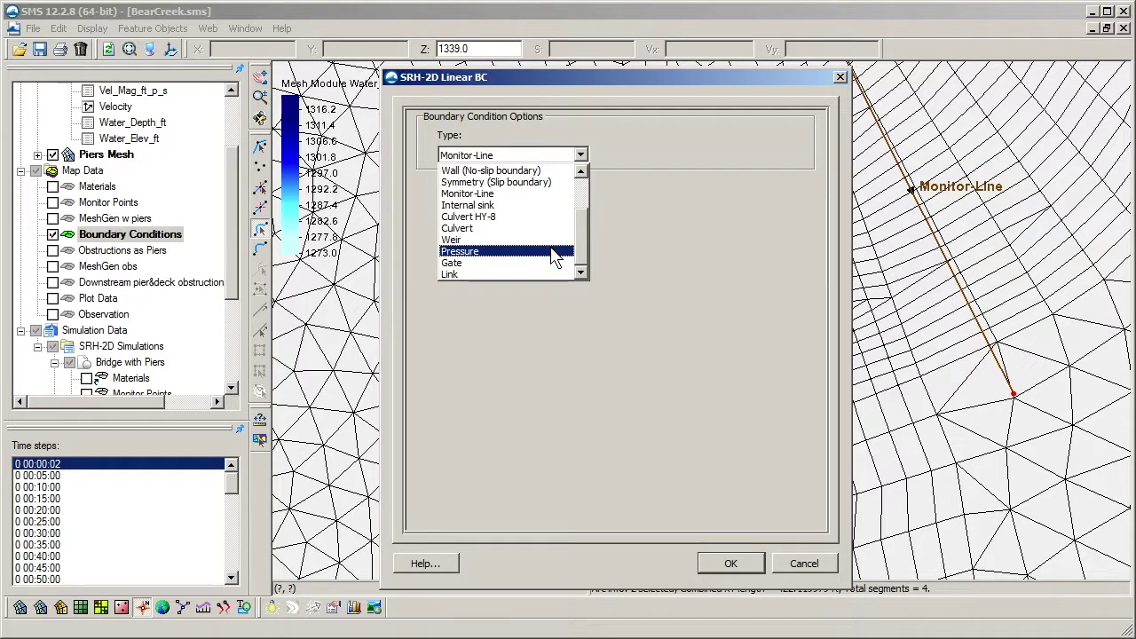
left_click(553, 254)
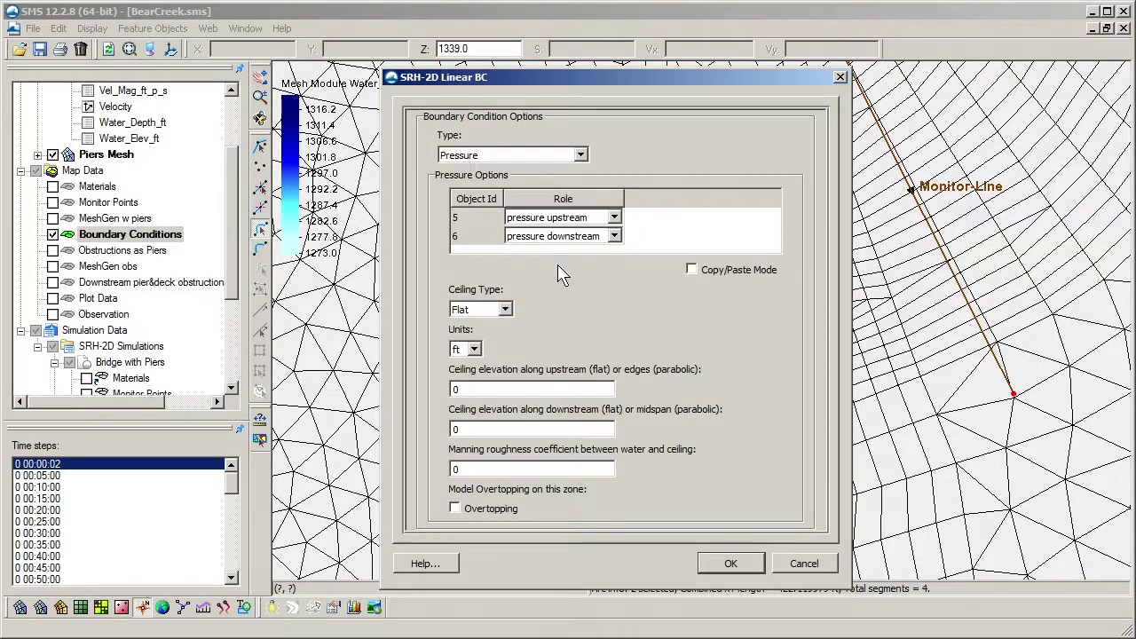
left_click(505, 310)
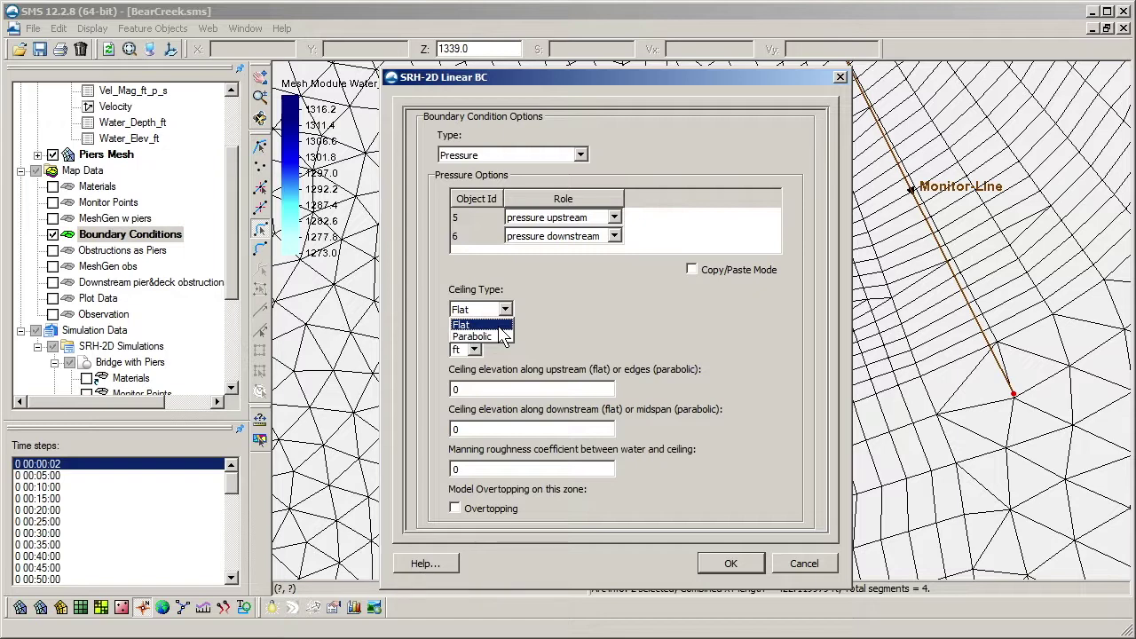
Keep a Flat ceiling with upstream and downstream ceiling elevations of 1302.7
left_click(506, 309)
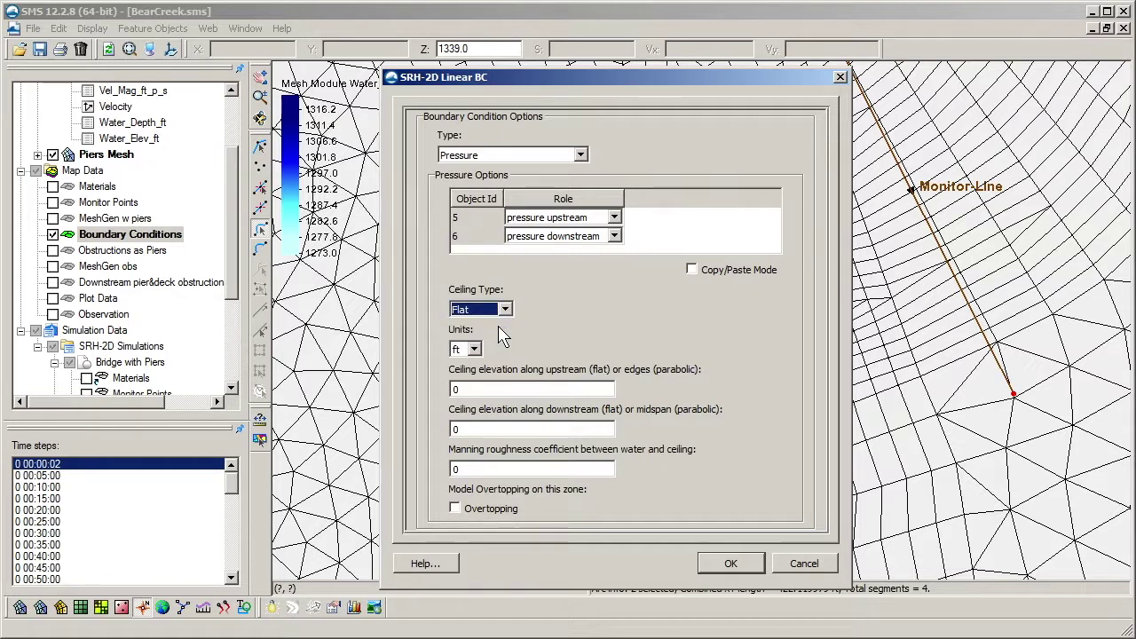
left_click(494, 389)
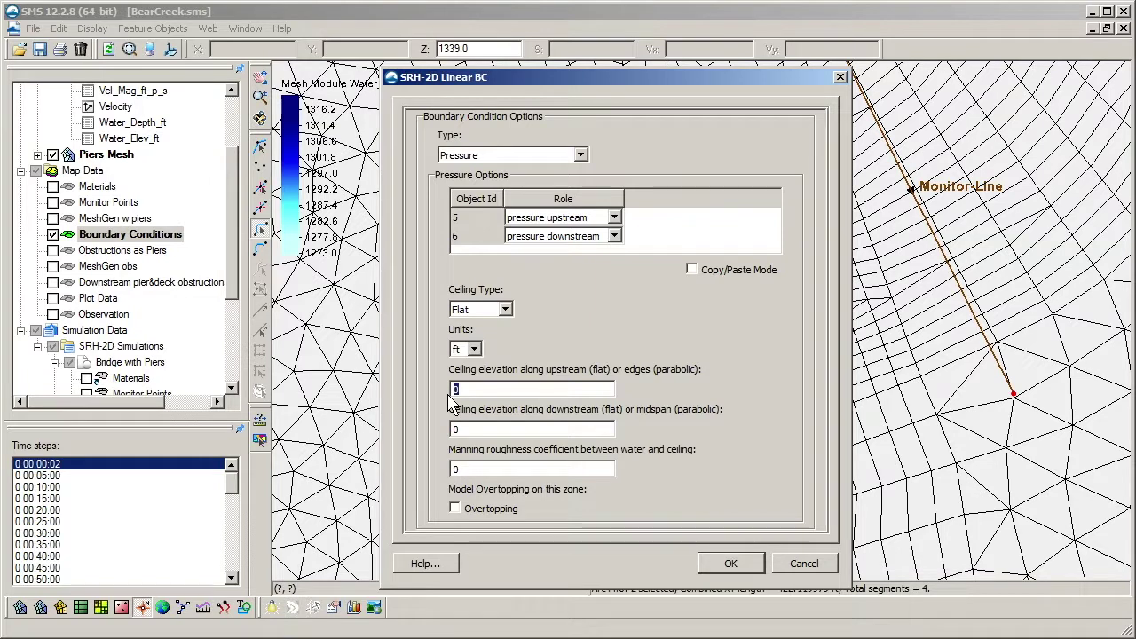
type("1302.7")
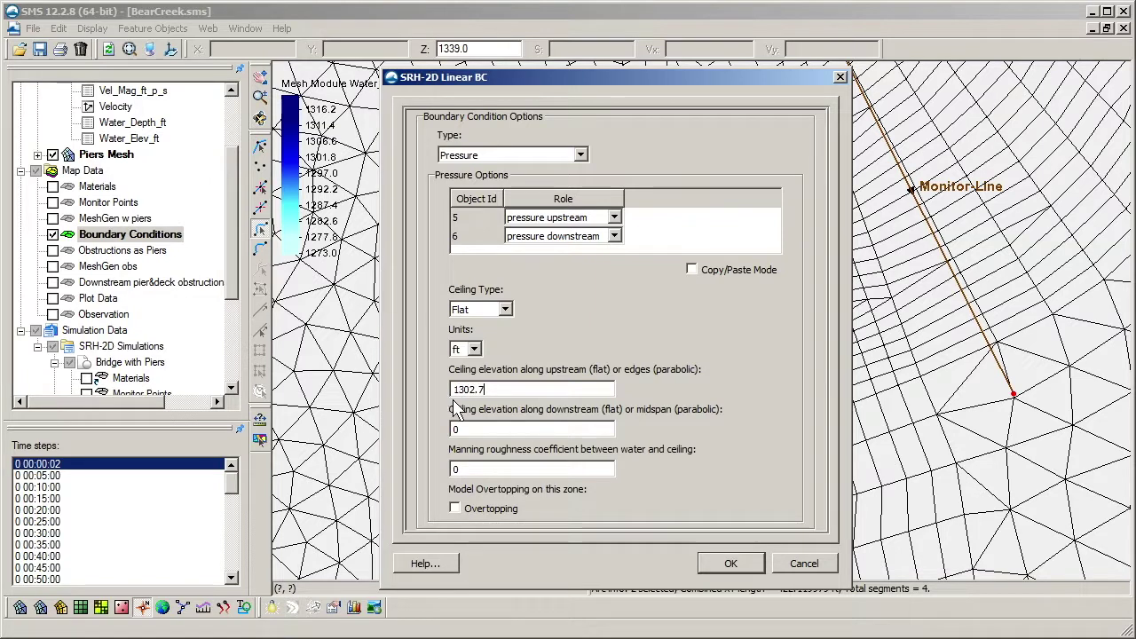
left_click(457, 429)
type("1302.7")
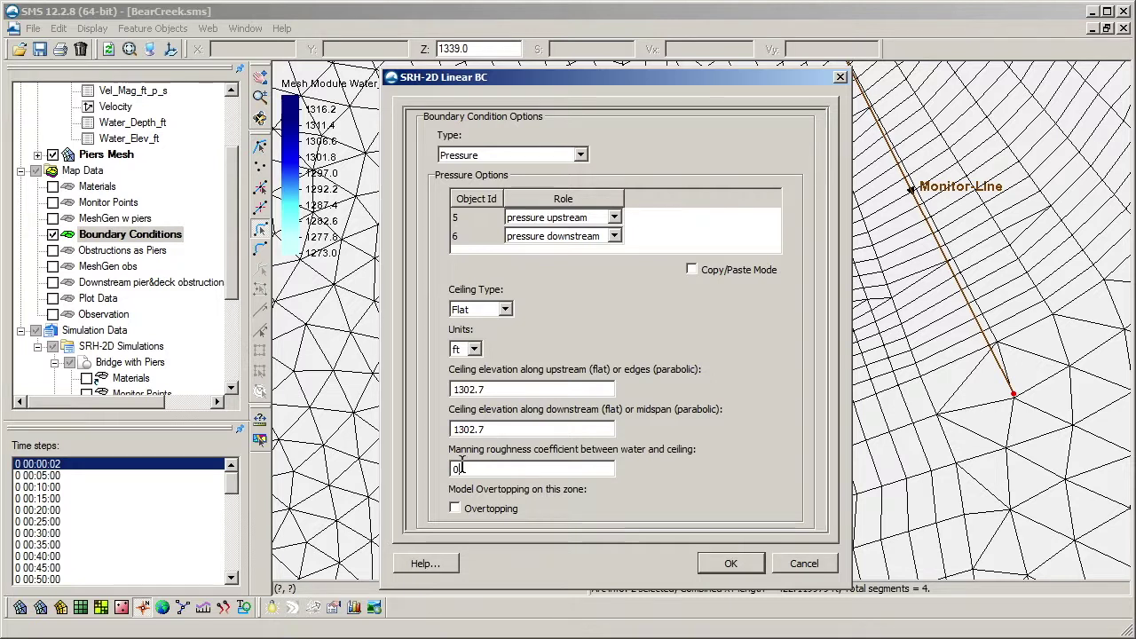
Set the water-to-ceiling Manning roughness to .03 and enable Overtopping
key("BackSpace")
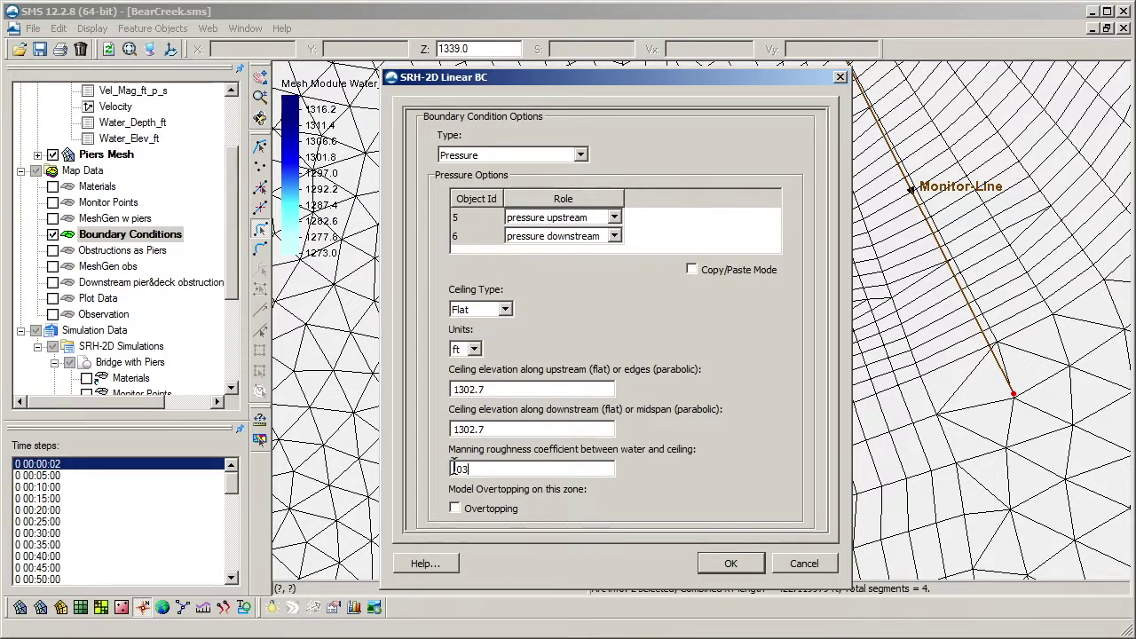
type(".03")
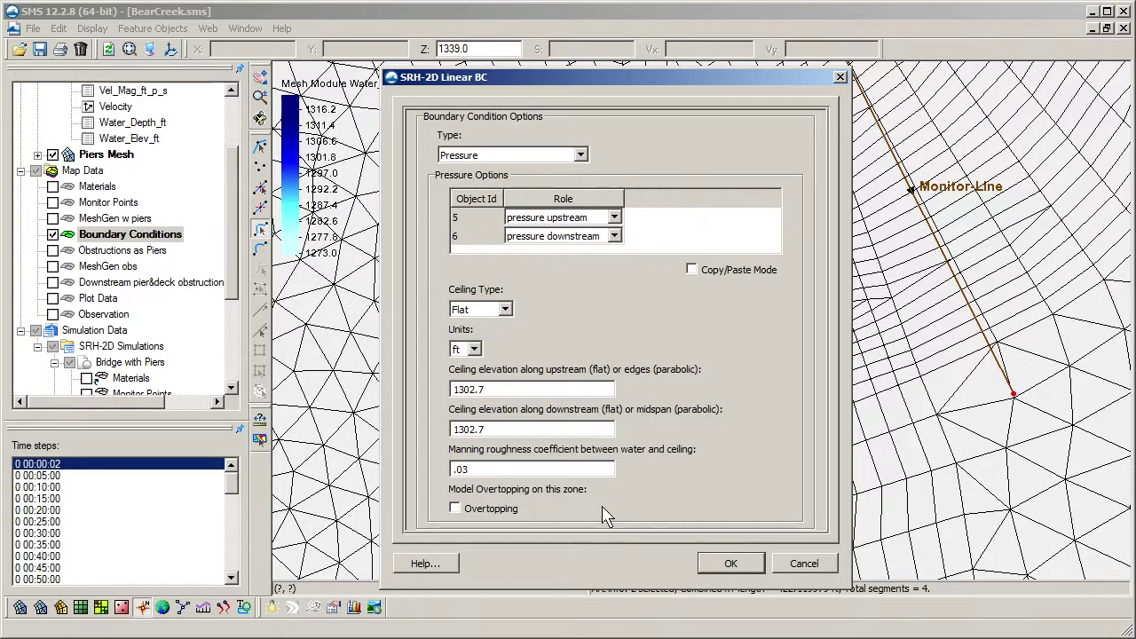
left_click(475, 513)
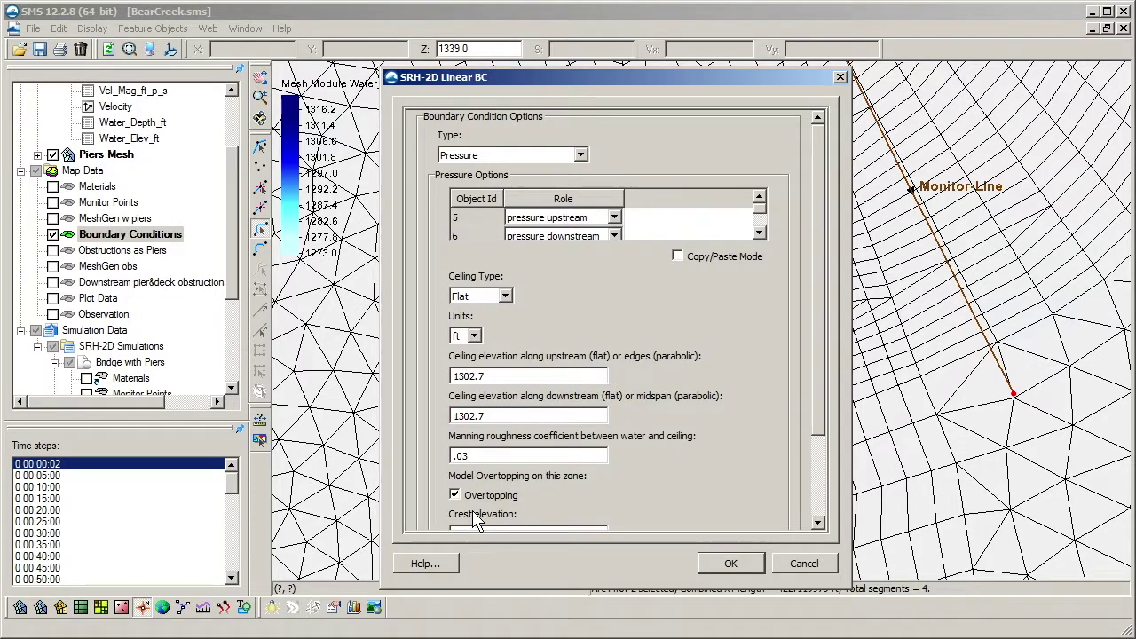
scroll(821, 448, "down", 3)
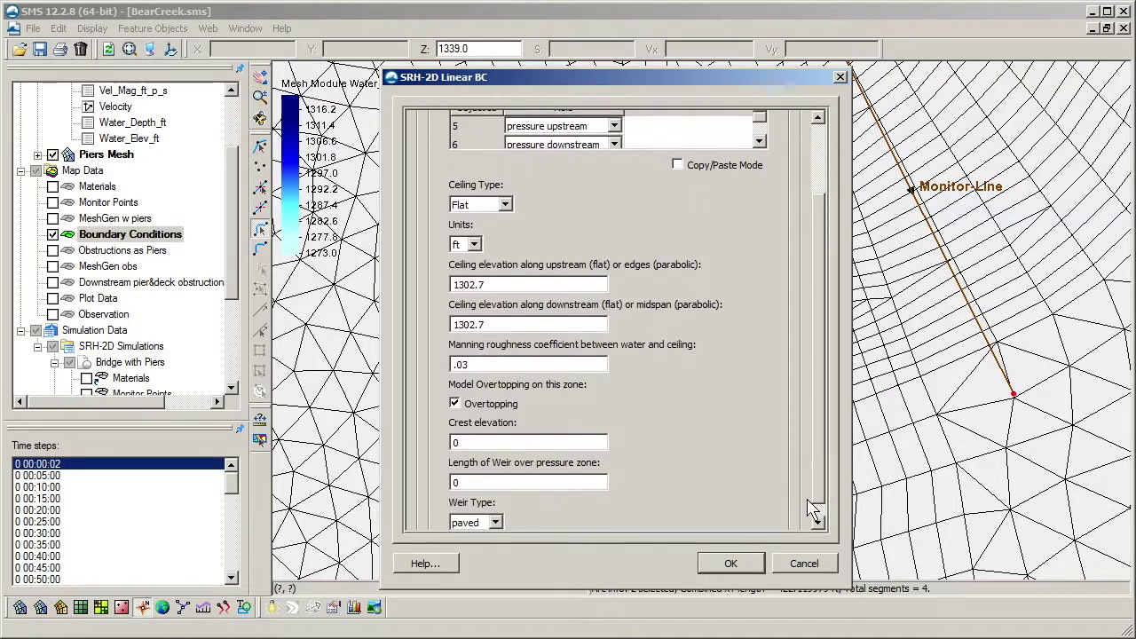
scroll(813, 509, "down", 1)
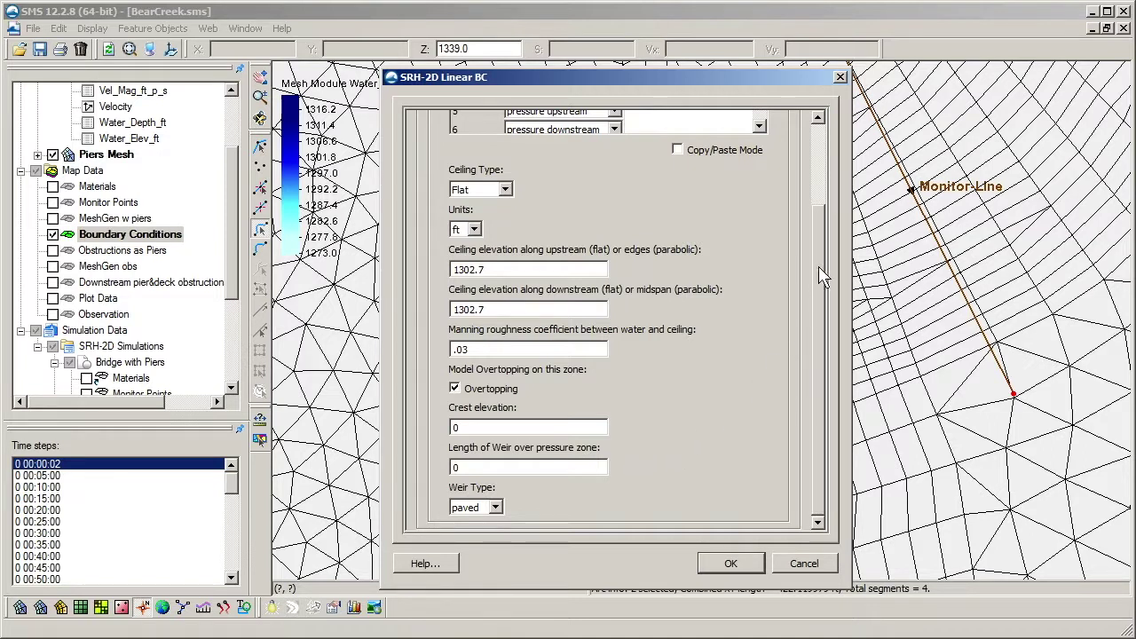
key("alt+Tab")
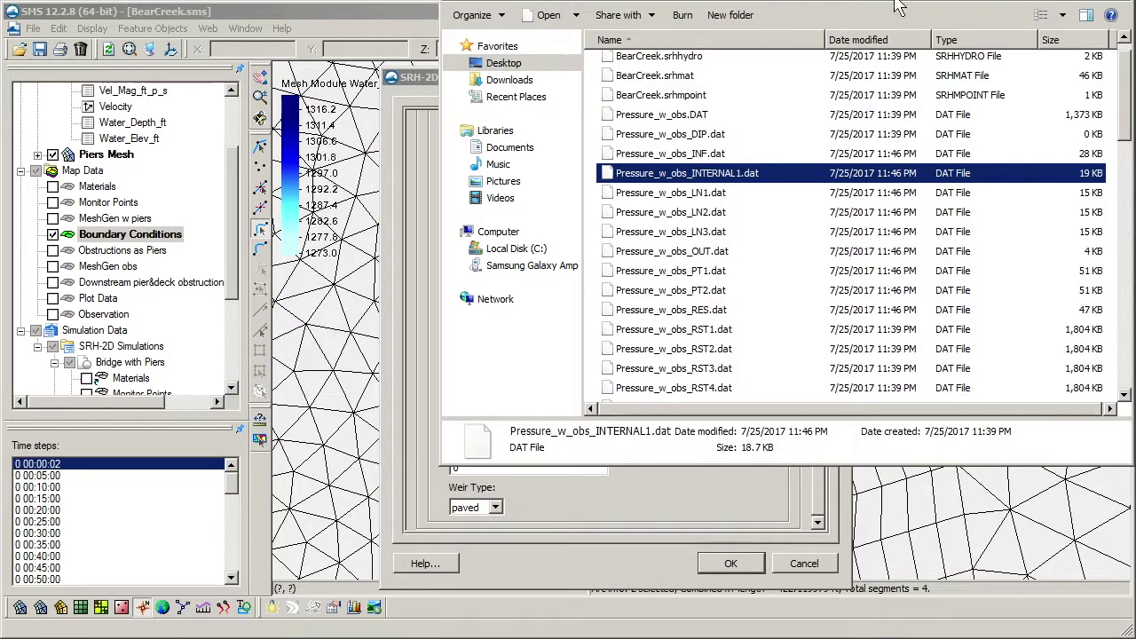
View Pressure_w_obs_INTERNAL1.dat in Notepad++ to check the weir crest of 1308 ft
left_click(748, 198)
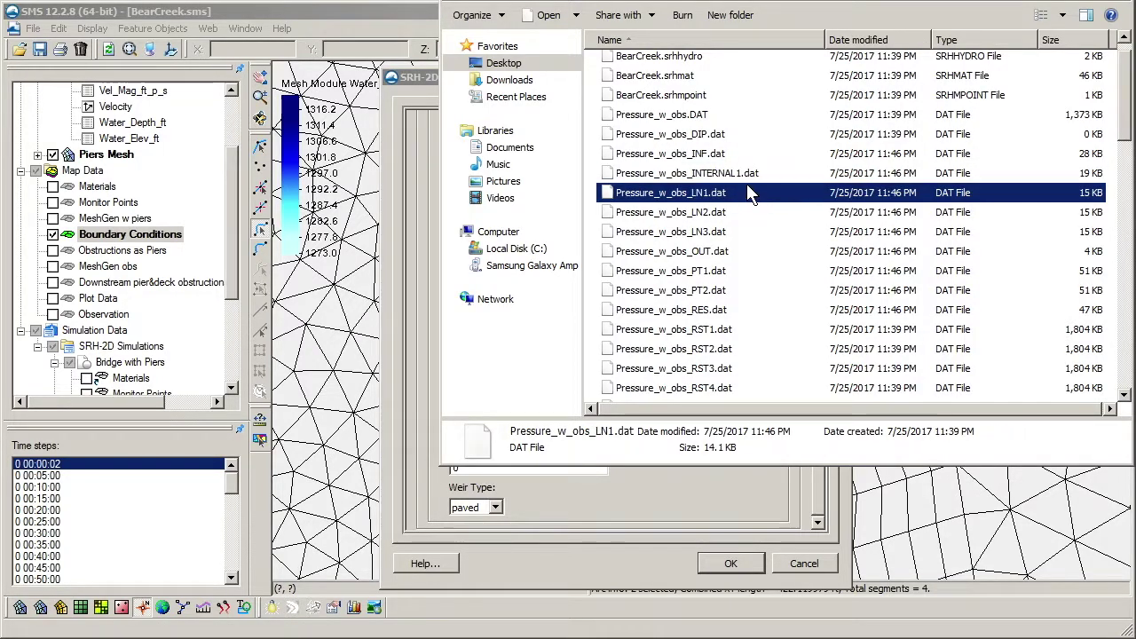
mouse_move(1120, 122)
left_mouse_down()
mouse_move(1121, 199)
mouse_move(1116, 130)
left_mouse_up()
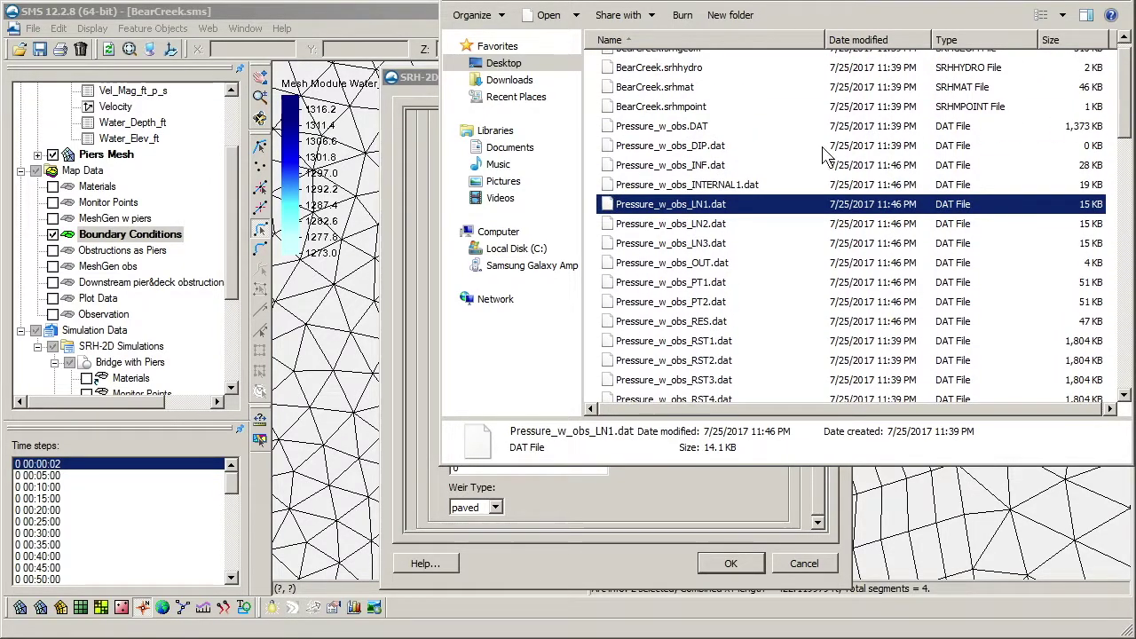
left_click(721, 189)
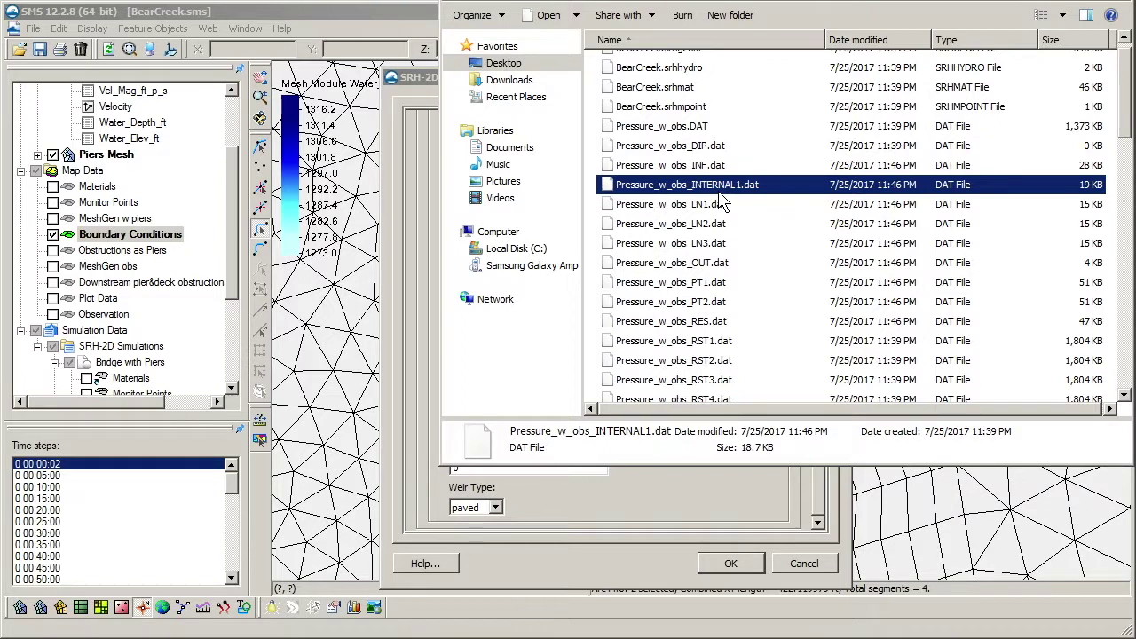
right_click(721, 202)
left_click(716, 255)
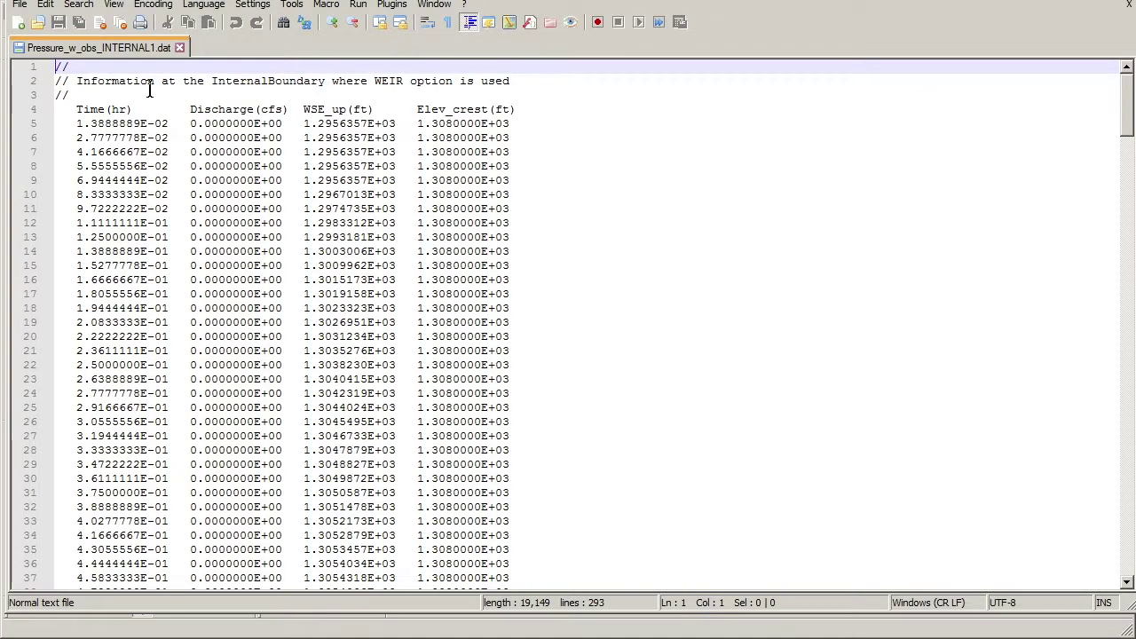
left_click_drag(1126, 111, 994, 109)
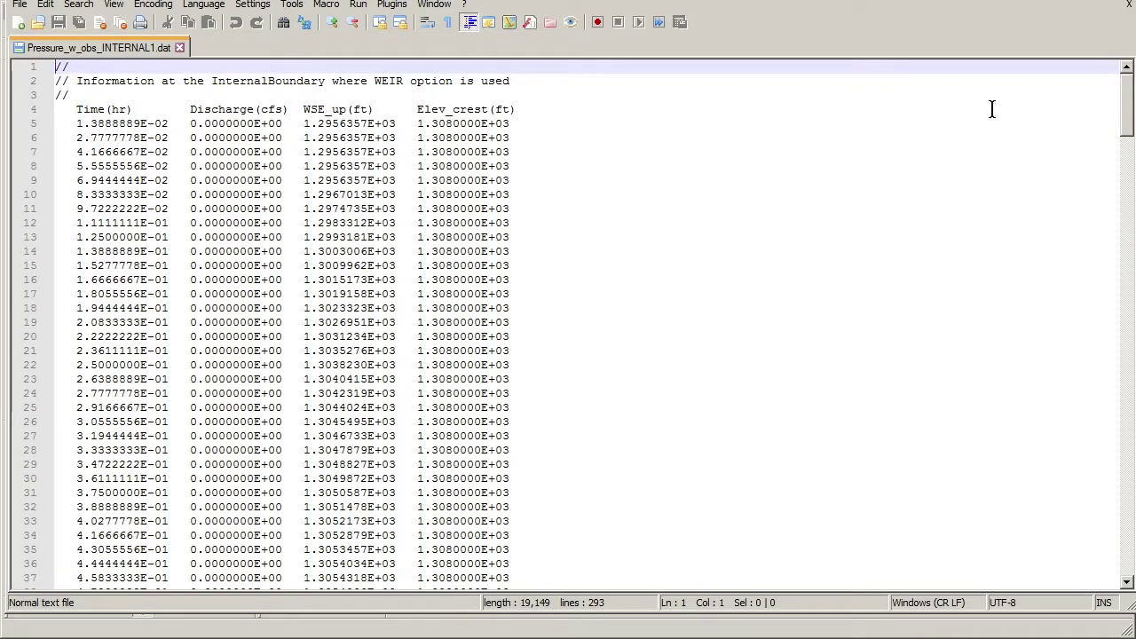
left_click(1129, 4)
Set the weir crest elevation to 1308 and length to 180, keep it paved, and apply the BC
key("Escape")
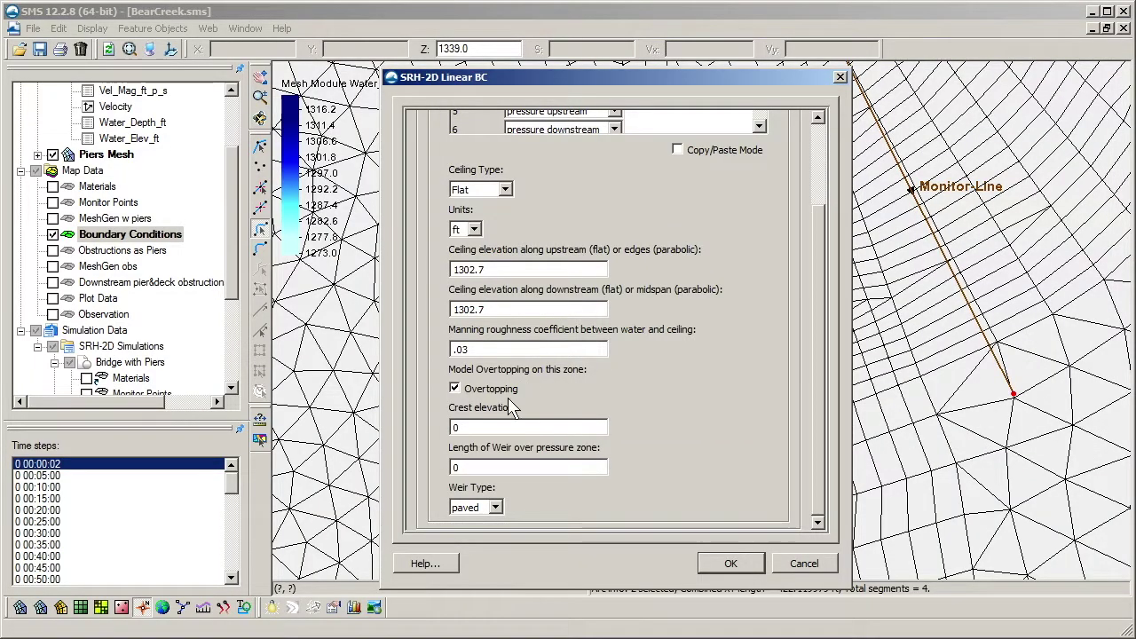
left_click(474, 428)
left_click_drag(474, 429, 452, 429)
left_click(478, 467)
type("180")
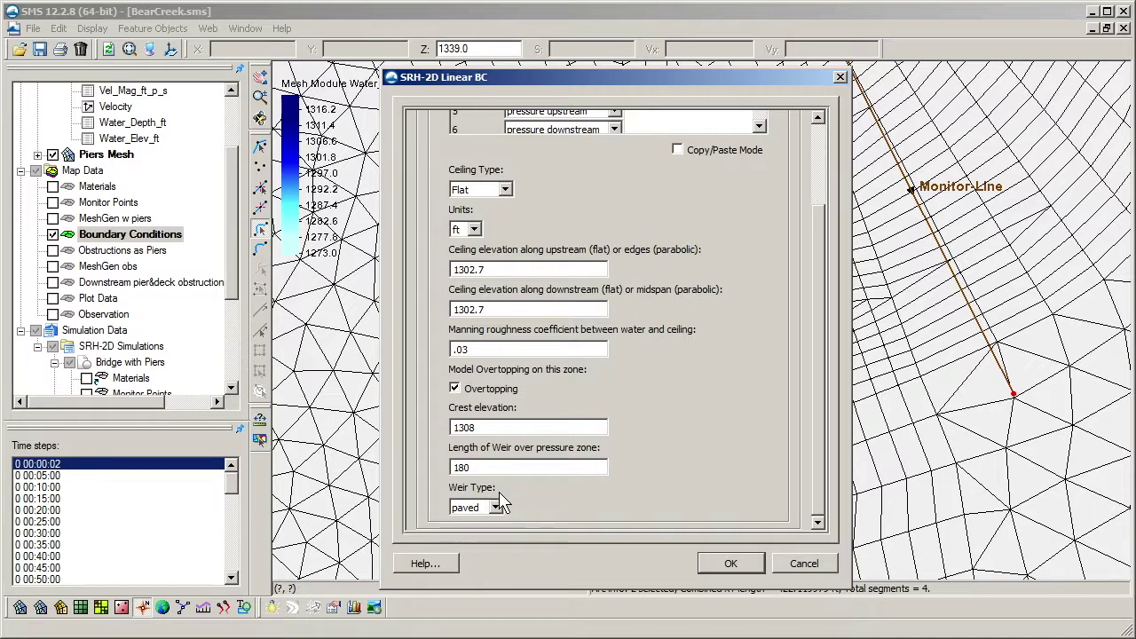
left_click(496, 506)
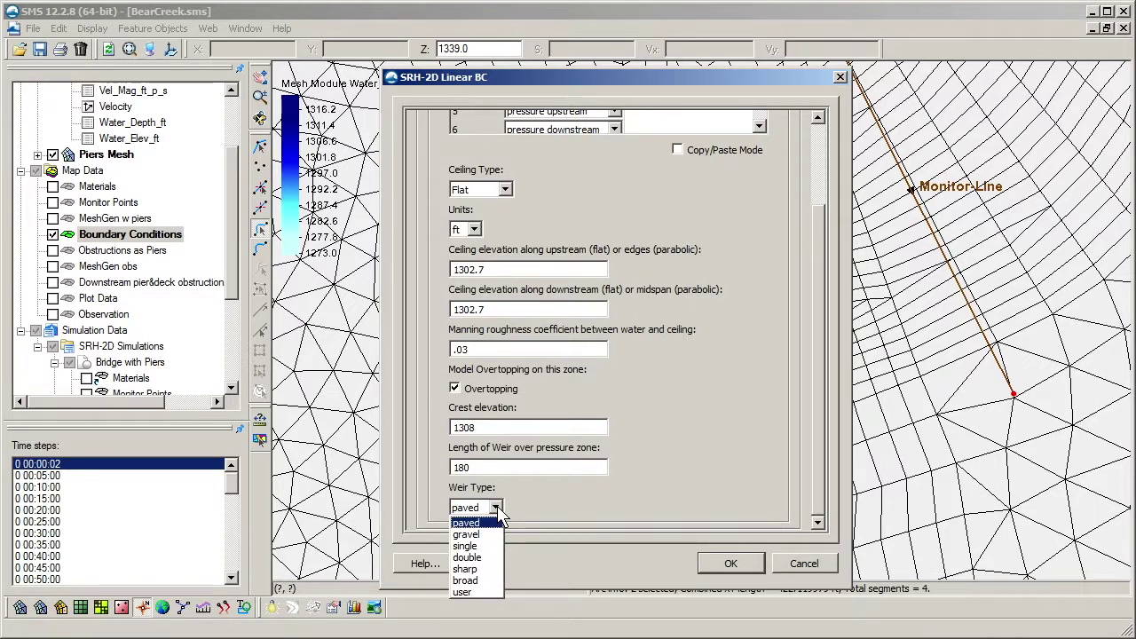
left_click(498, 523)
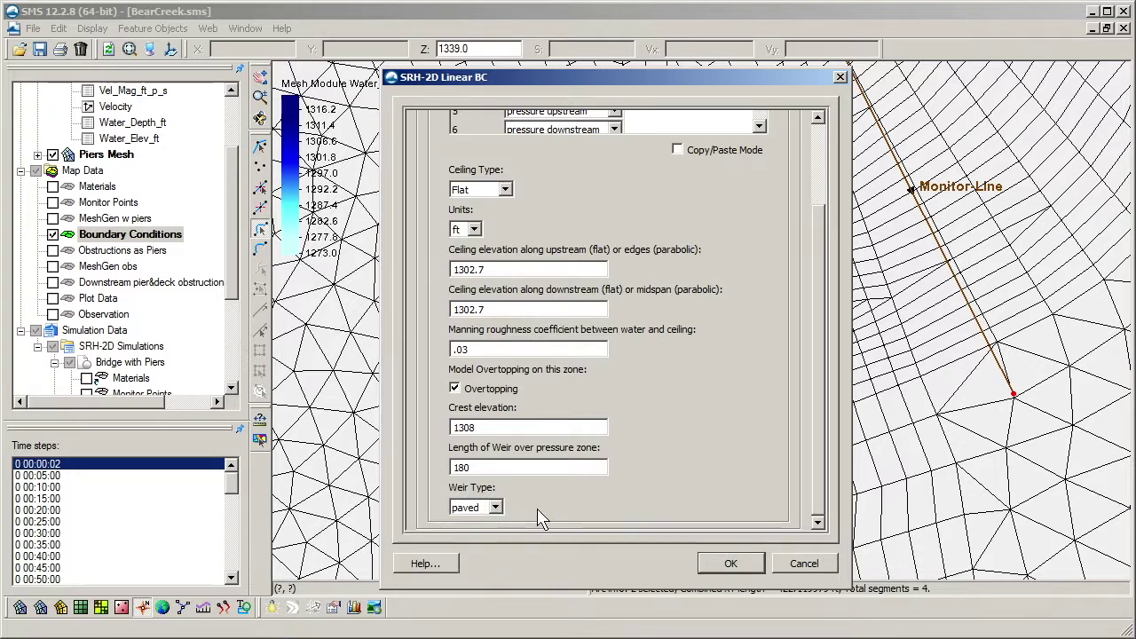
left_click(733, 565)
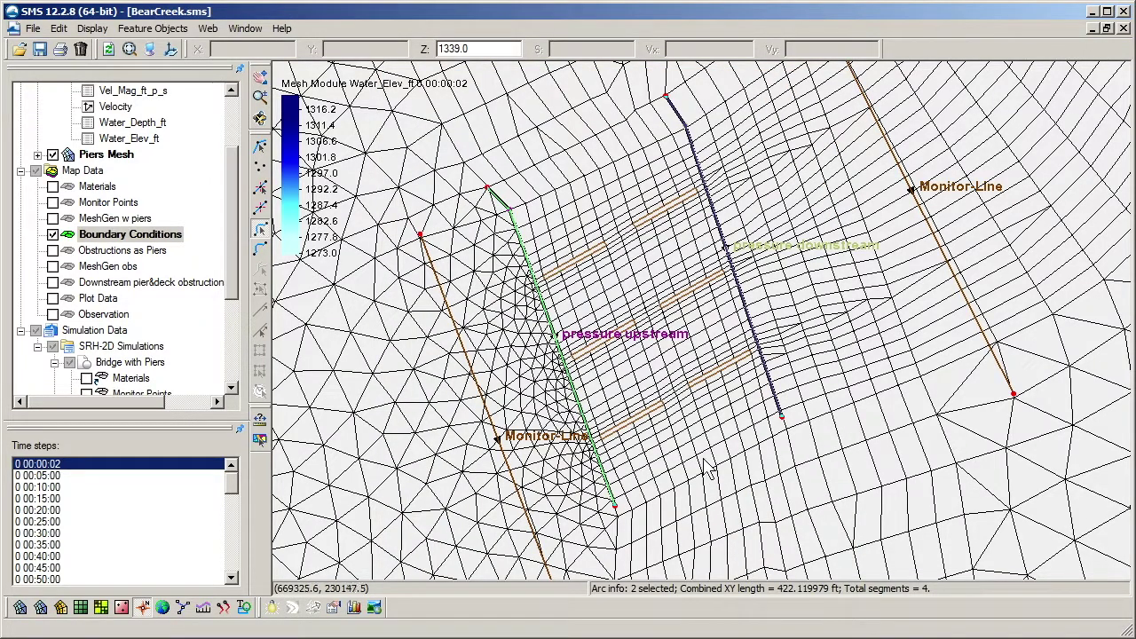
left_click(676, 396)
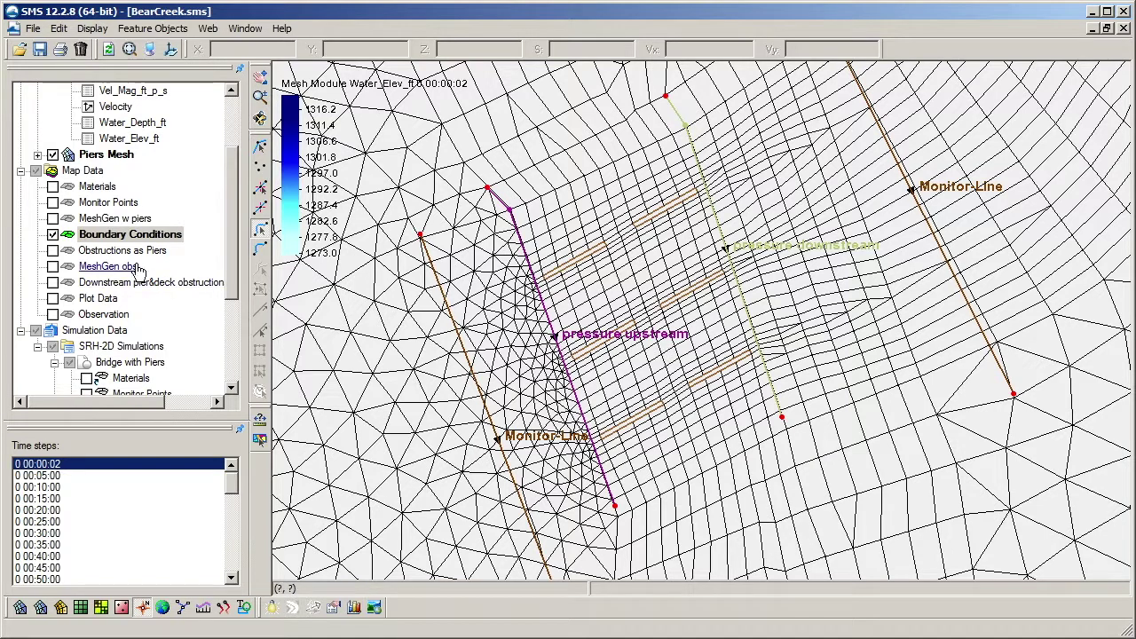
Hide Boundary Conditions and Piers Mesh, and show Obstructions as Piers over the Obstructions Mesh
left_click(53, 234)
left_click(52, 251)
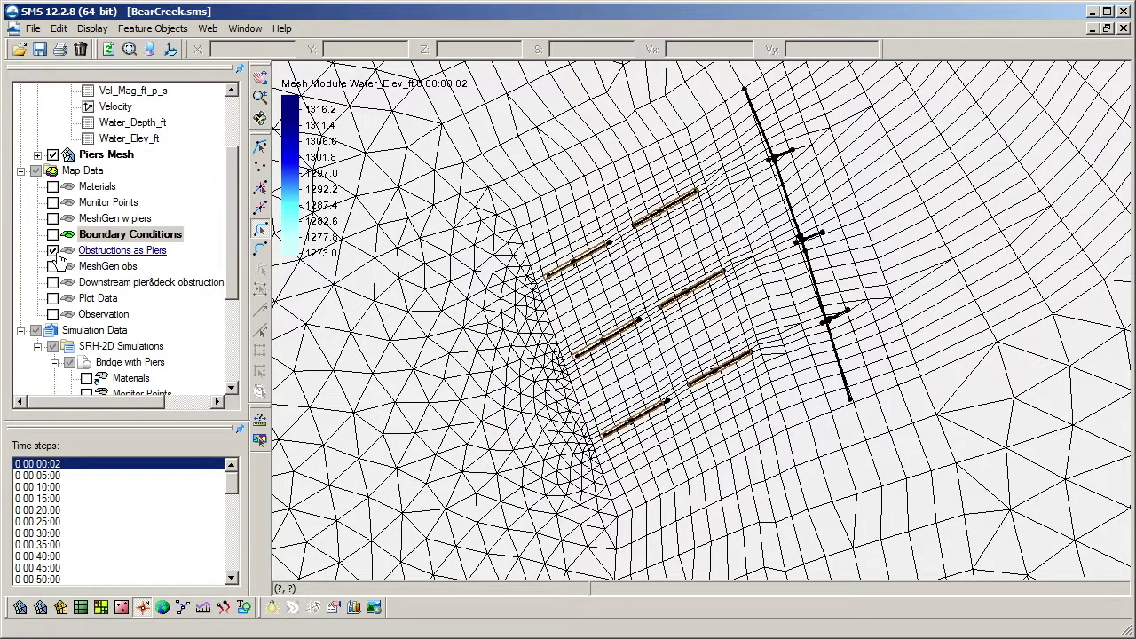
left_click(71, 252)
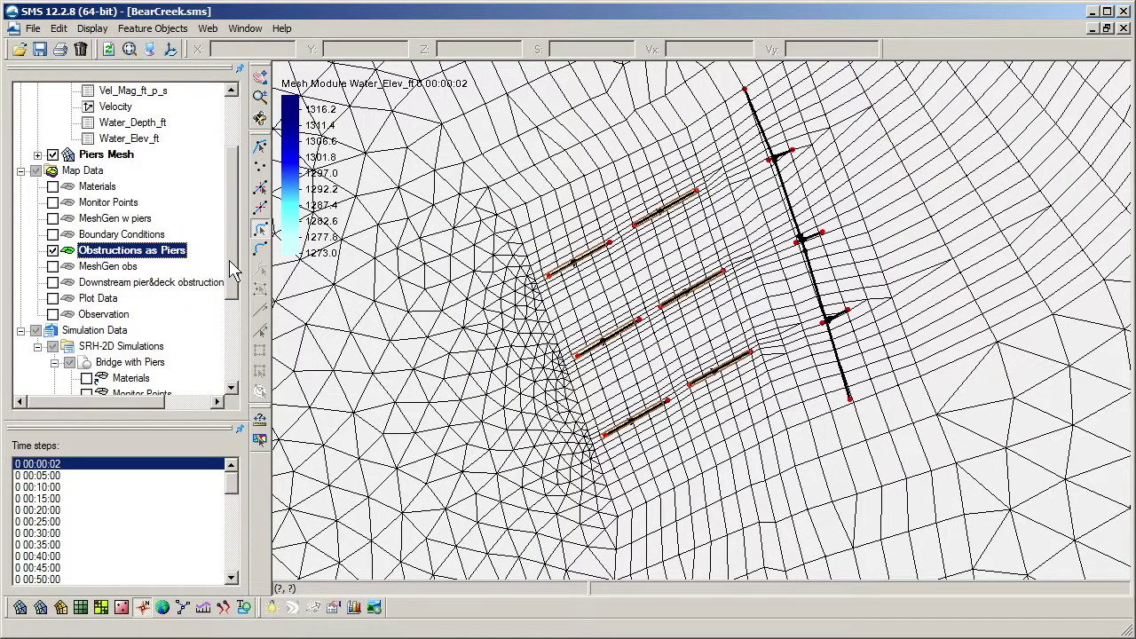
scroll(233, 271, "up", 2)
left_click(52, 107)
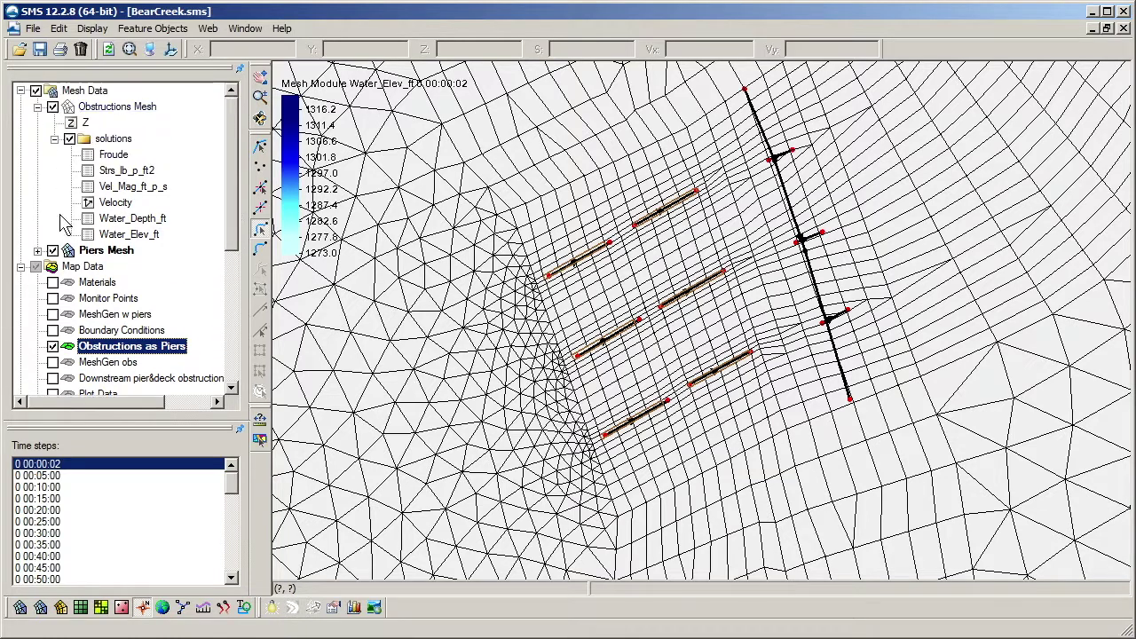
left_click(52, 251)
left_click(116, 107)
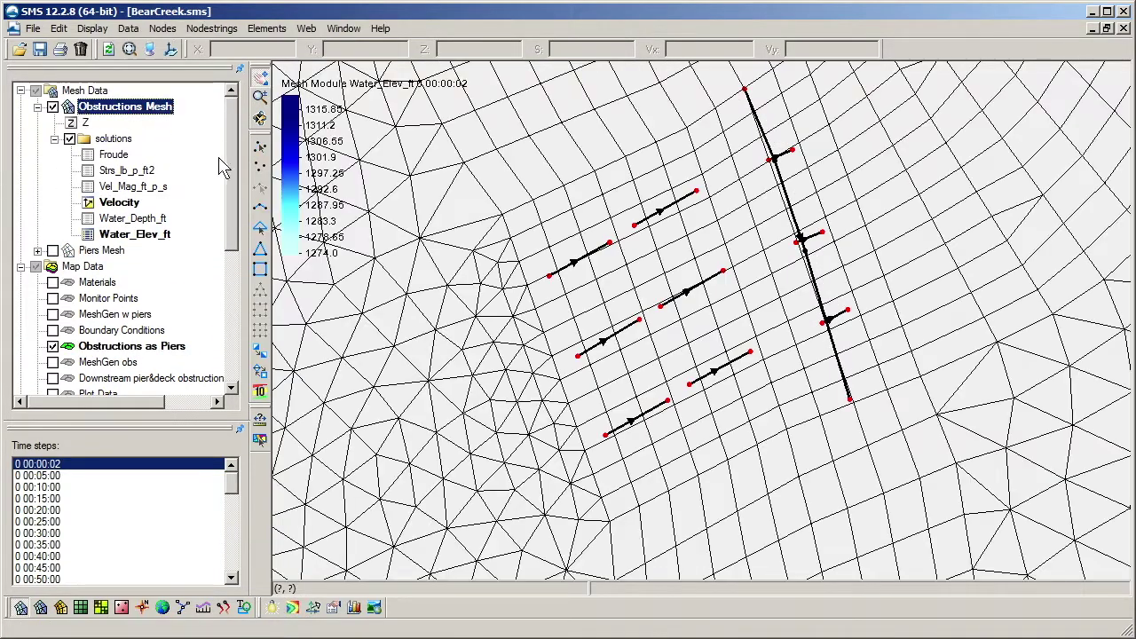
left_click(130, 346)
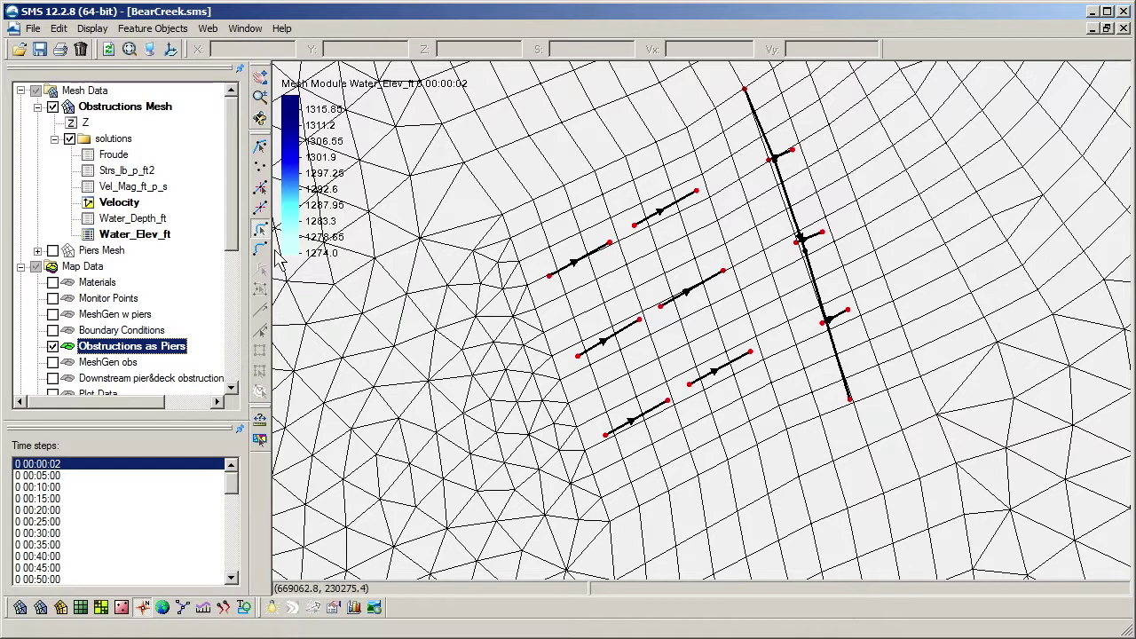
Select a pier obstruction arc to inspect its properties
left_click(592, 255)
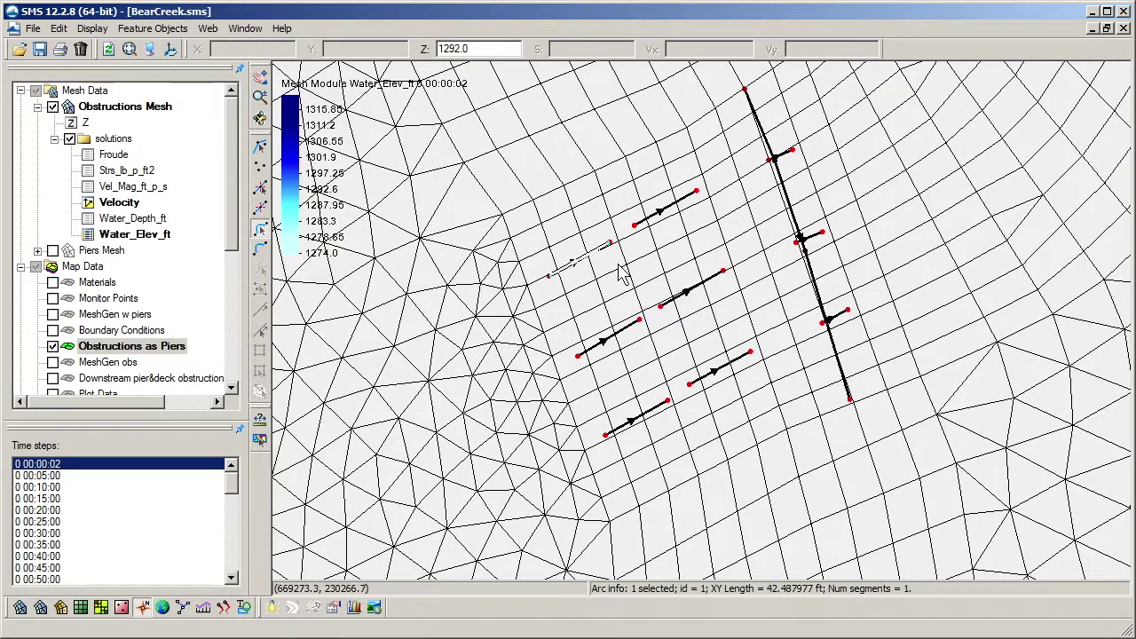
left_click(692, 291)
left_click(721, 318)
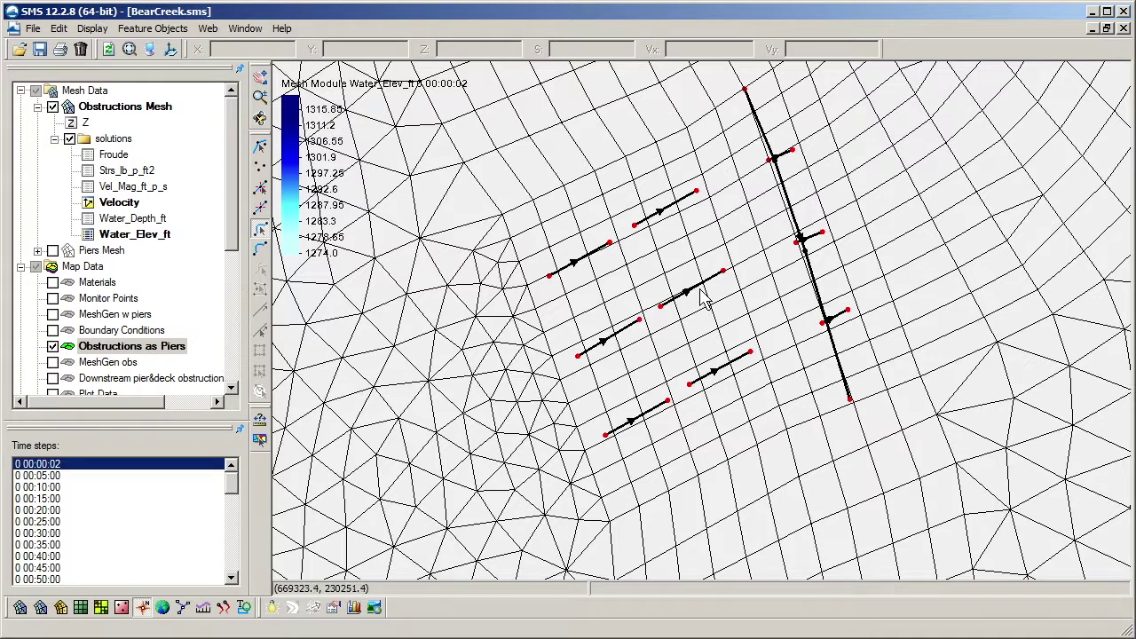
left_click(700, 293)
right_click(700, 295)
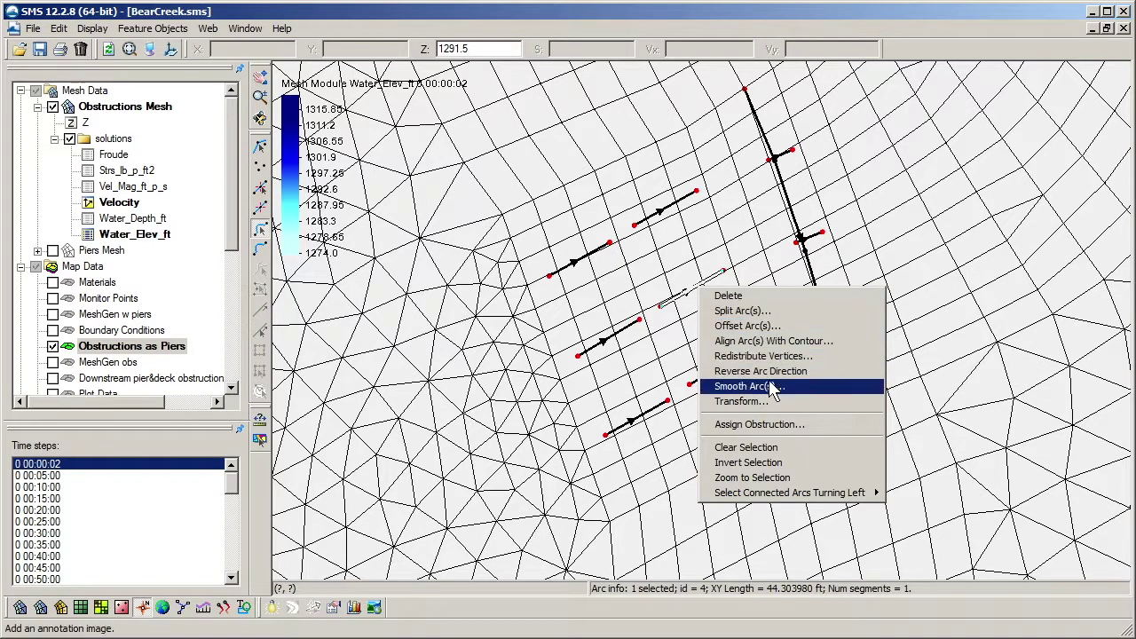
Review the pier (3 ft wide, 15 ft thick, Cd 1.3) and deck (15 ft, 2 ft, Cd 1.5) obstructions
left_click(781, 431)
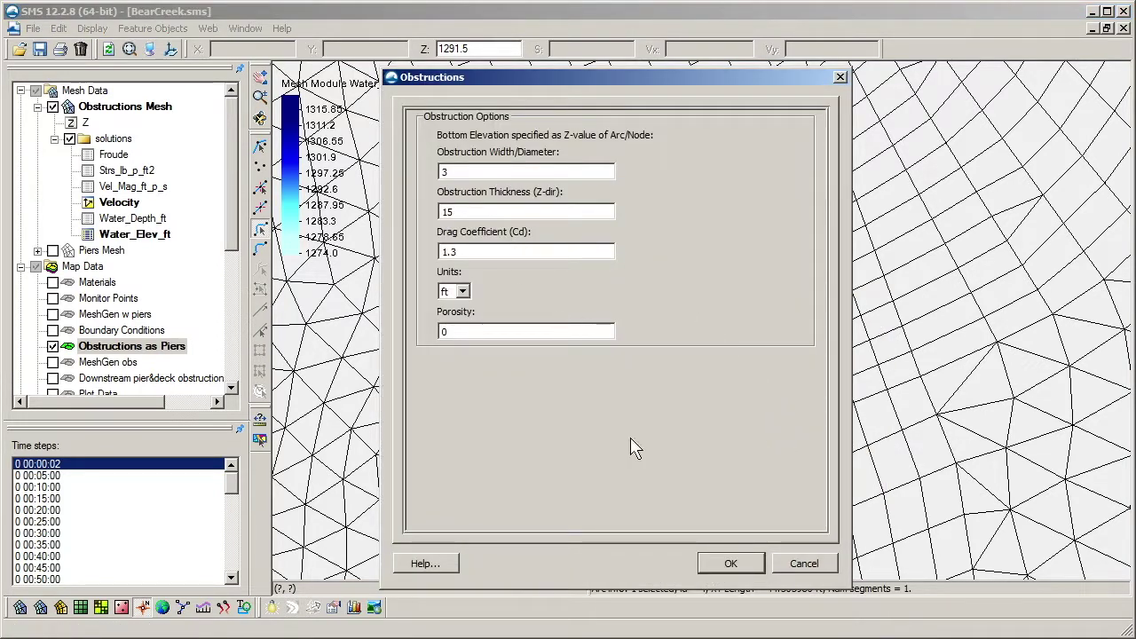
left_click(723, 563)
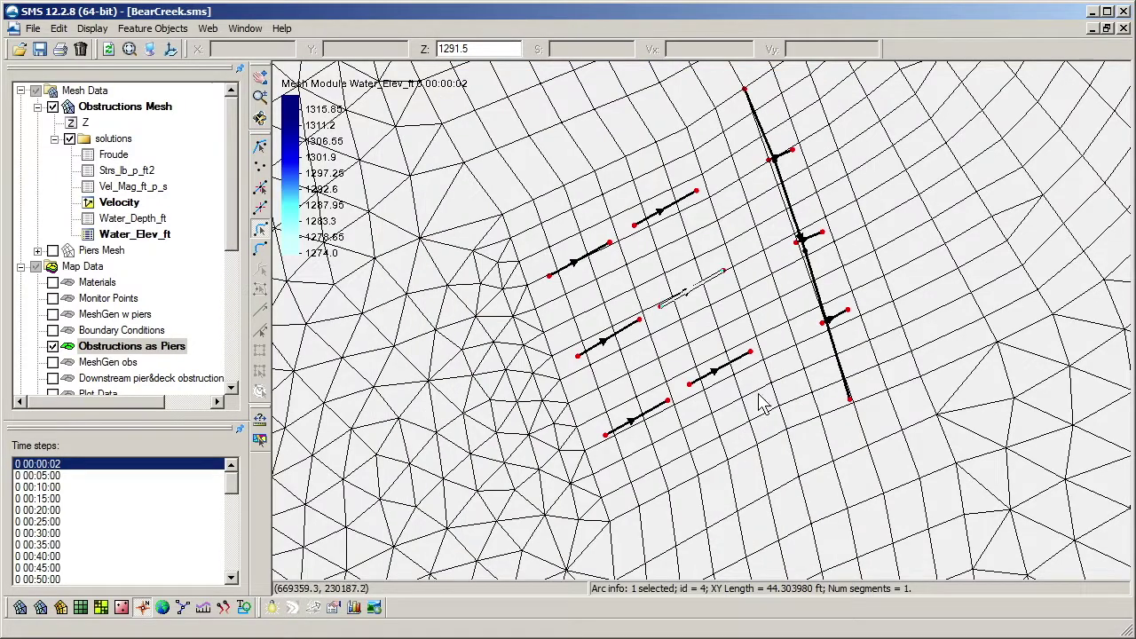
left_click(813, 293)
left_click_drag(847, 277, 759, 343)
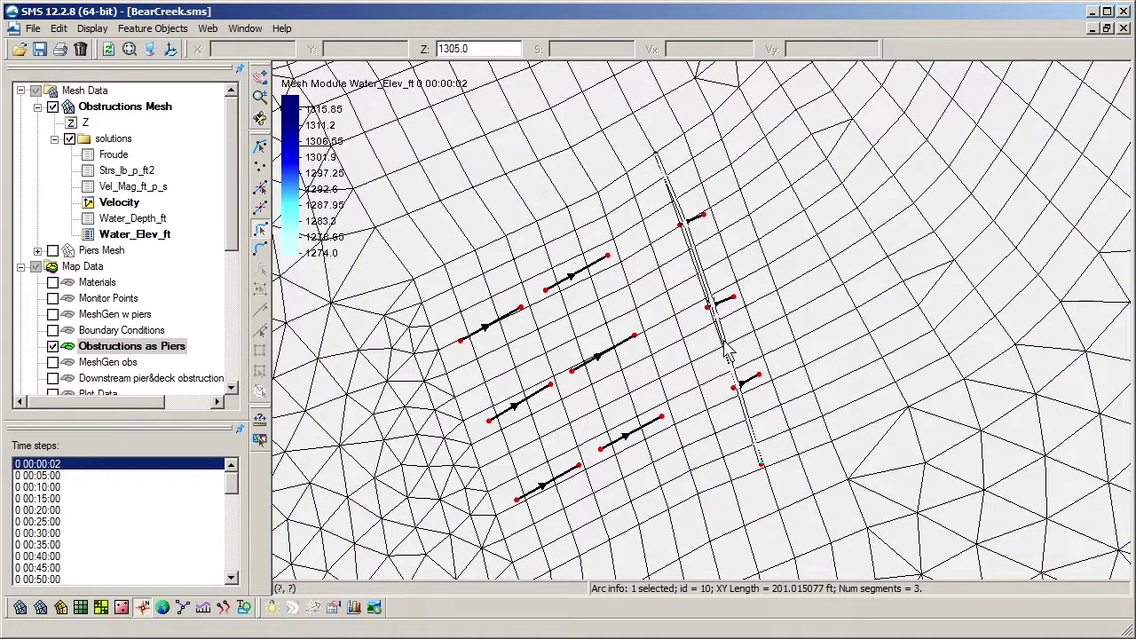
right_click(724, 341)
left_click(794, 484)
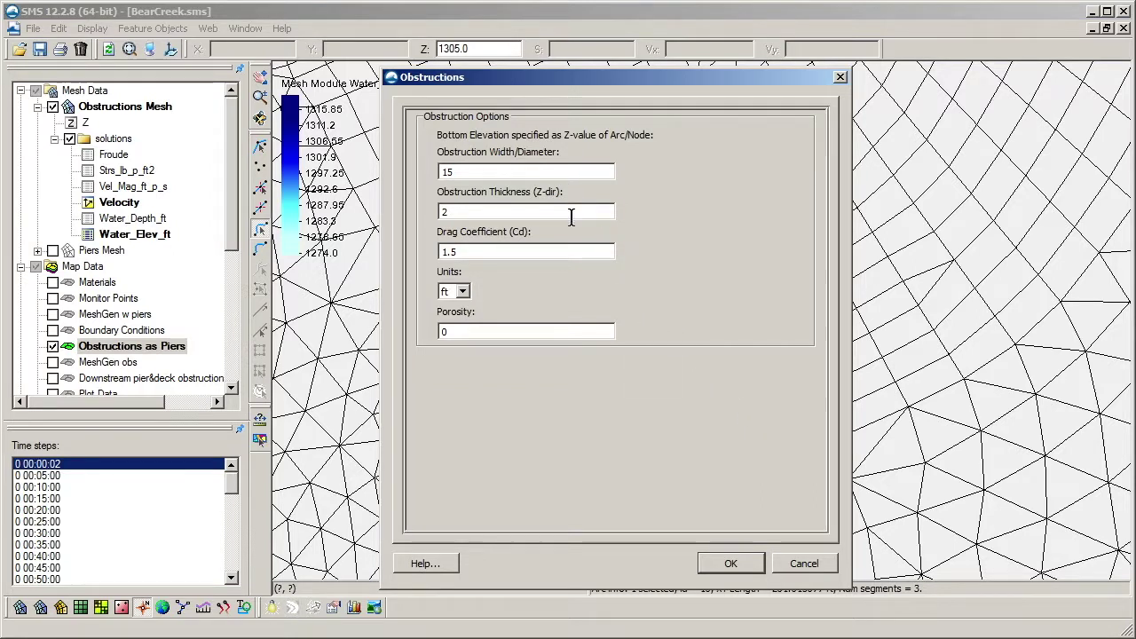
left_click(738, 567)
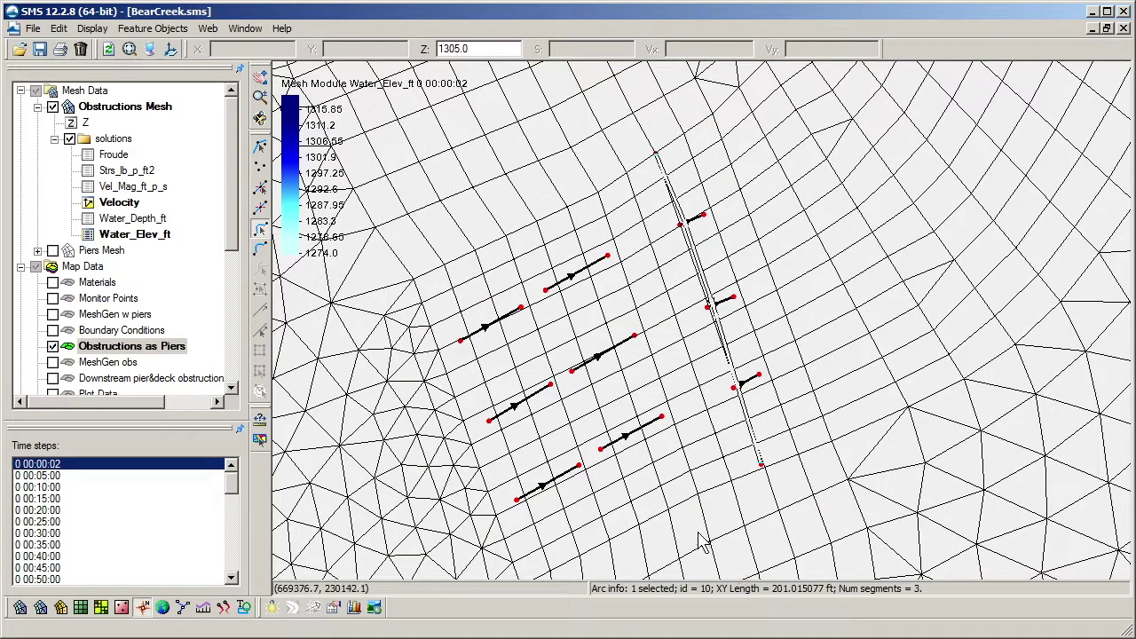
Pan and zoom across the bridge to view every pier arc, then hide Obstructions as Piers
left_click(710, 441)
scroll(743, 400, "up", 2)
scroll(740, 395, "up", 1)
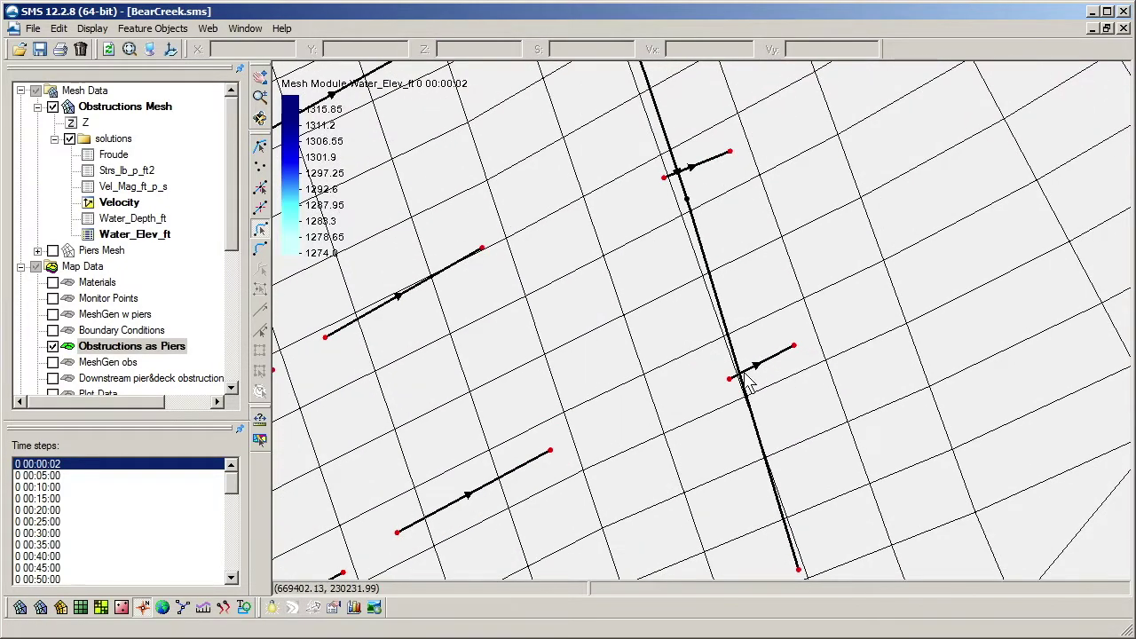
left_click_drag(733, 256, 771, 467)
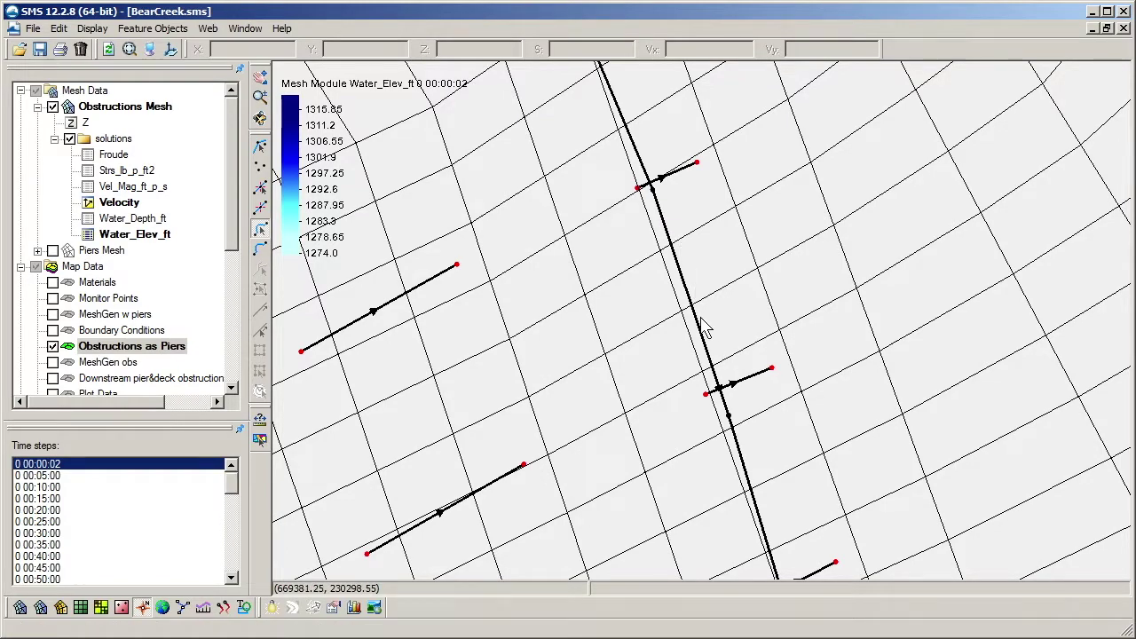
left_click_drag(559, 494, 746, 352)
scroll(746, 352, "down", 2)
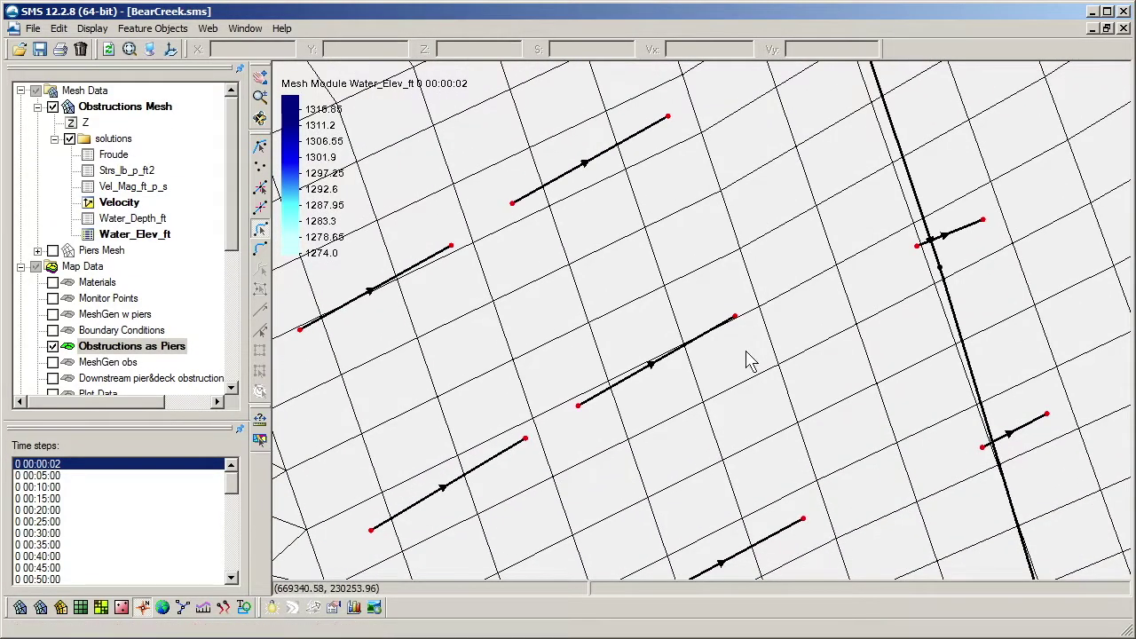
scroll(687, 459, "down", 3)
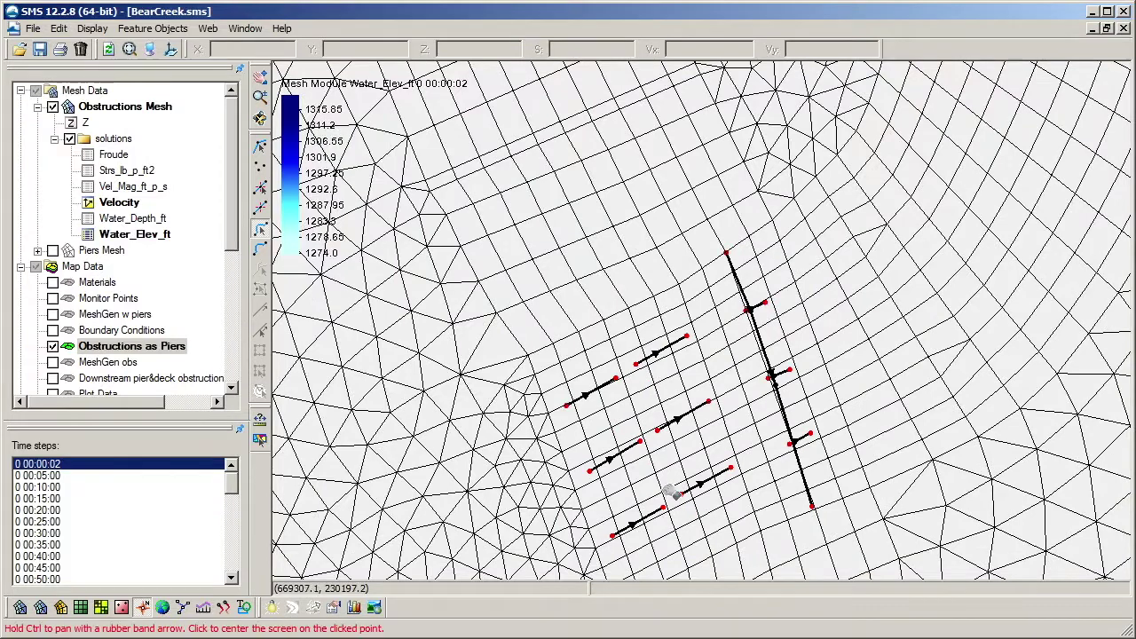
left_click_drag(672, 497, 718, 366)
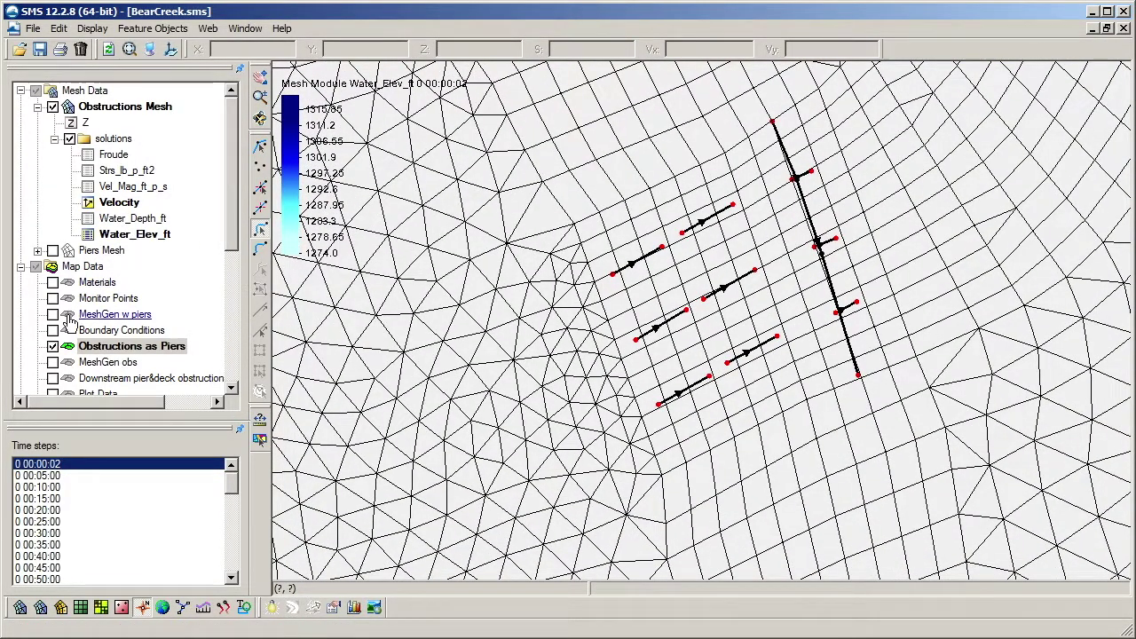
left_click(53, 347)
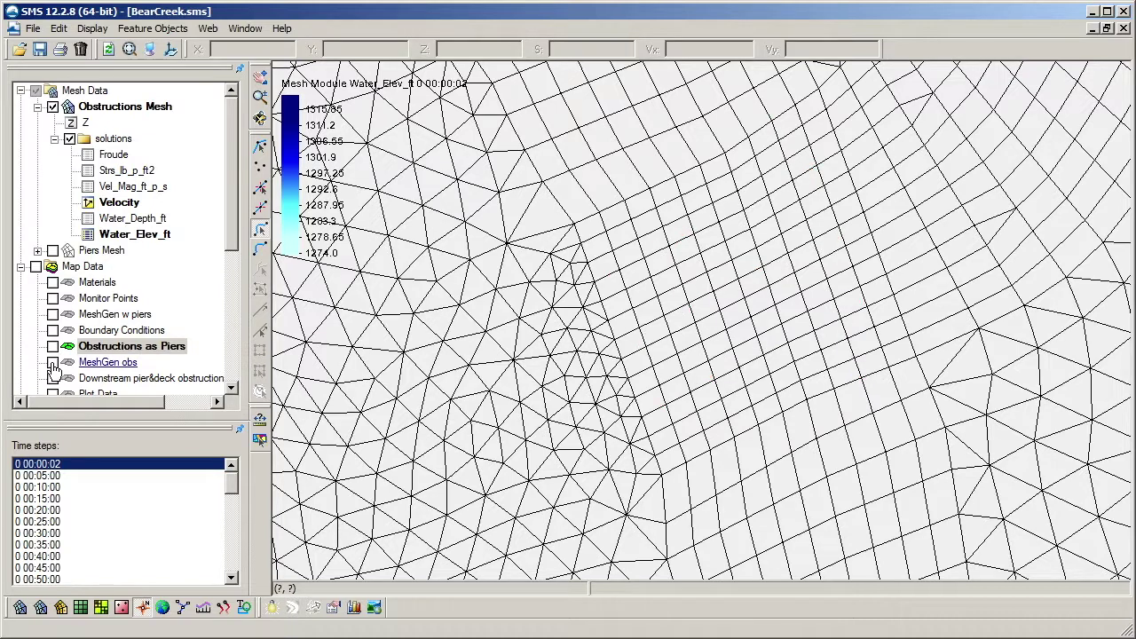
Show and activate the MeshGen w piers coverage, show the Piers Mesh, and hide the Obstructions Mesh
left_click(52, 315)
left_click(81, 318)
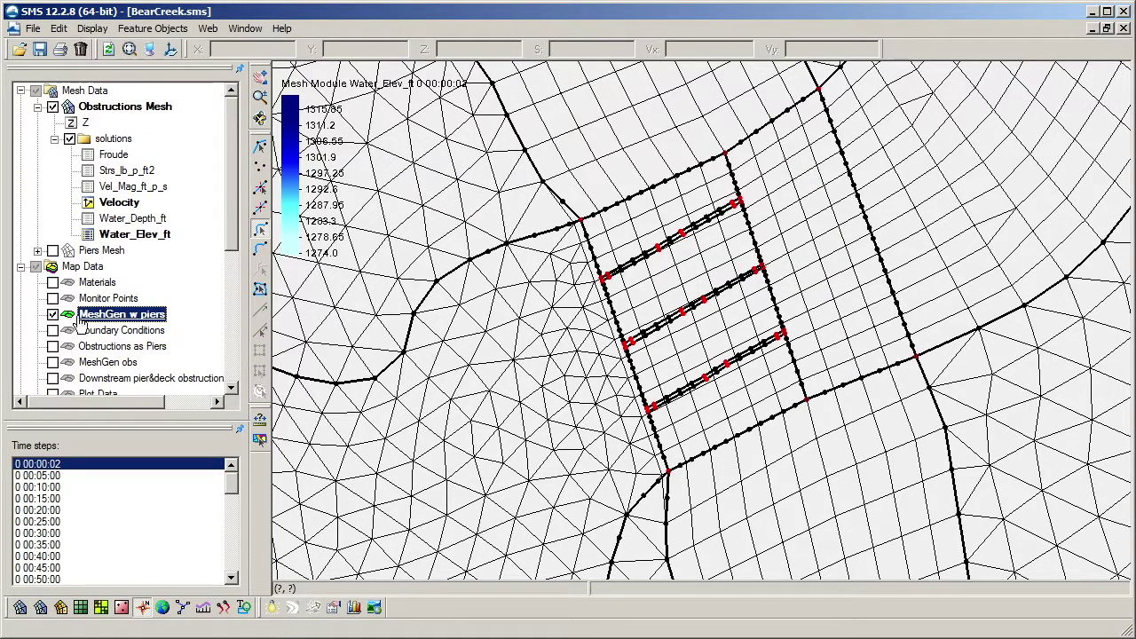
left_click_drag(645, 319, 524, 358)
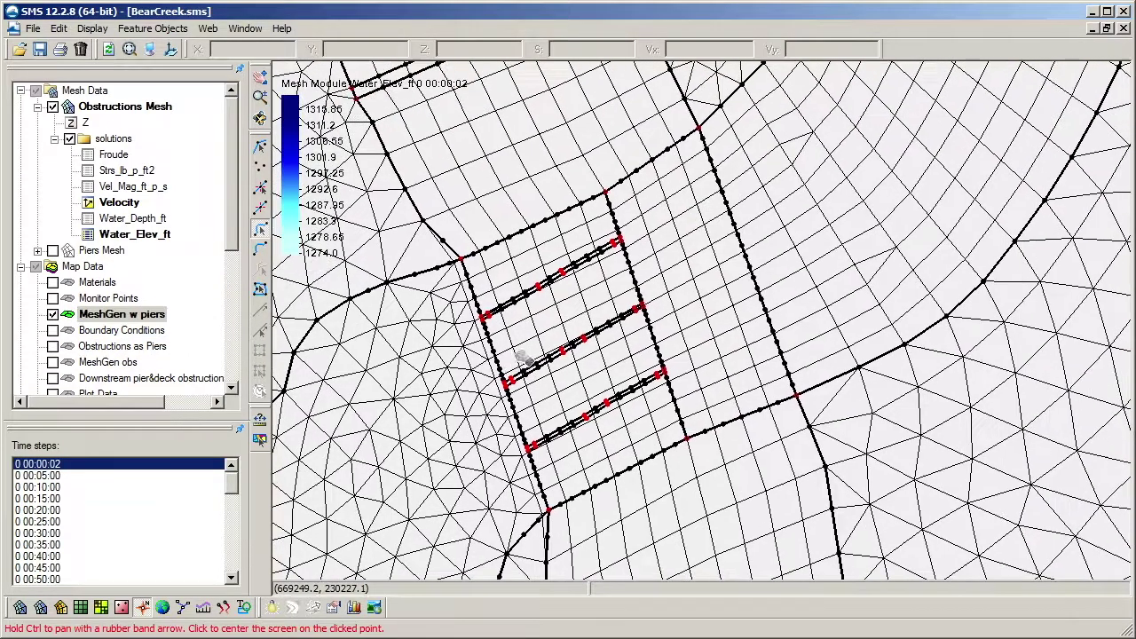
left_click(53, 251)
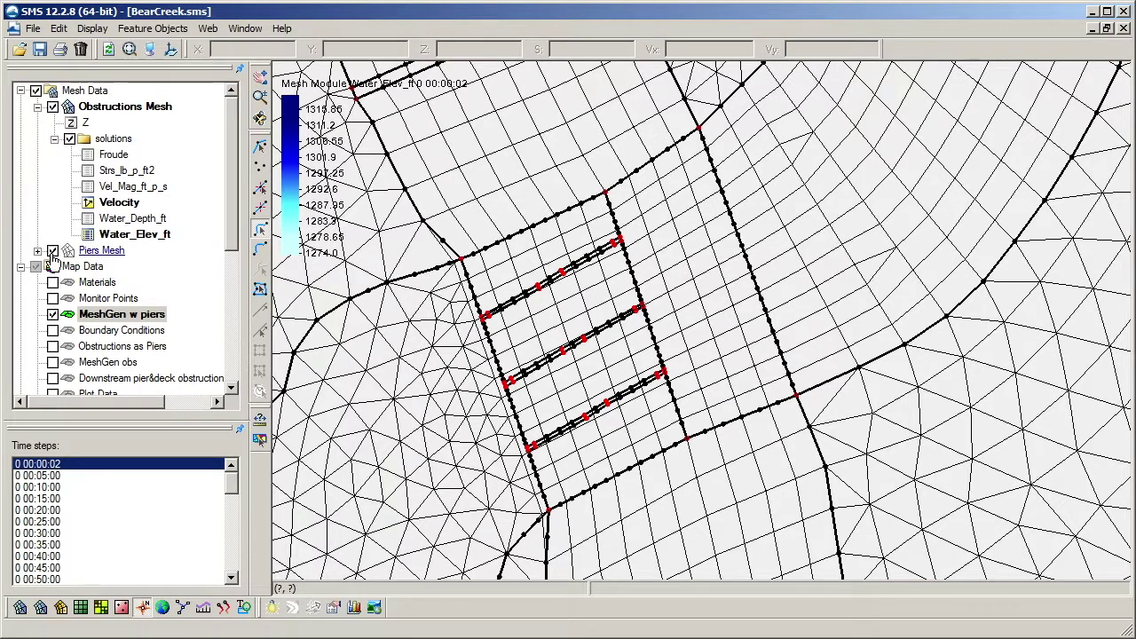
left_click(52, 107)
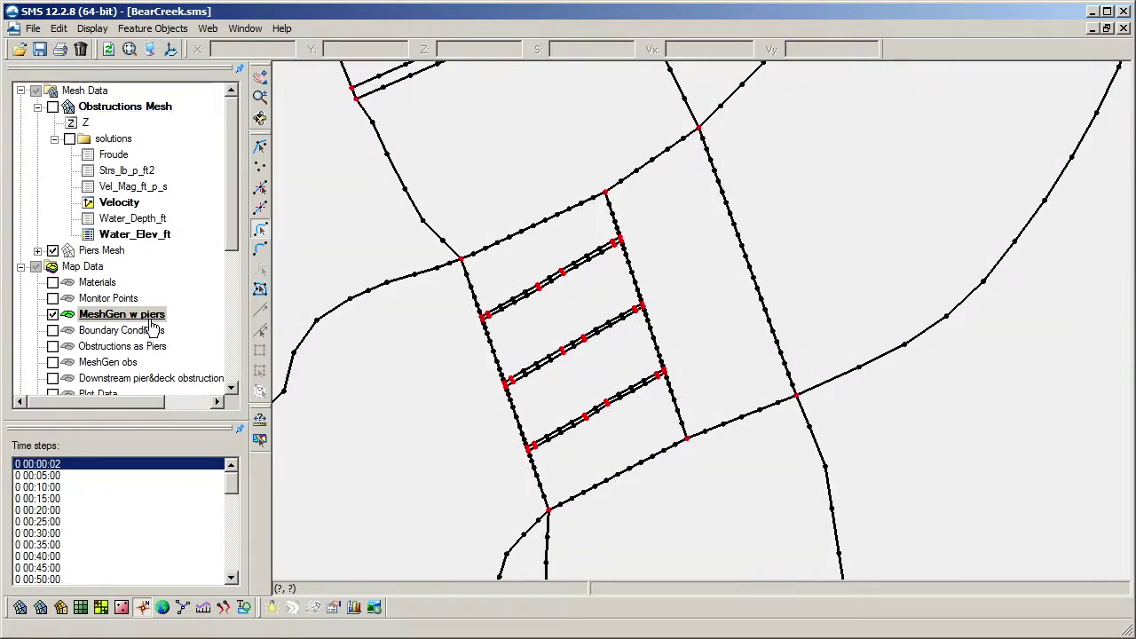
Select the upper-left, middle and lower-left pier polygons to read their info
left_click(260, 289)
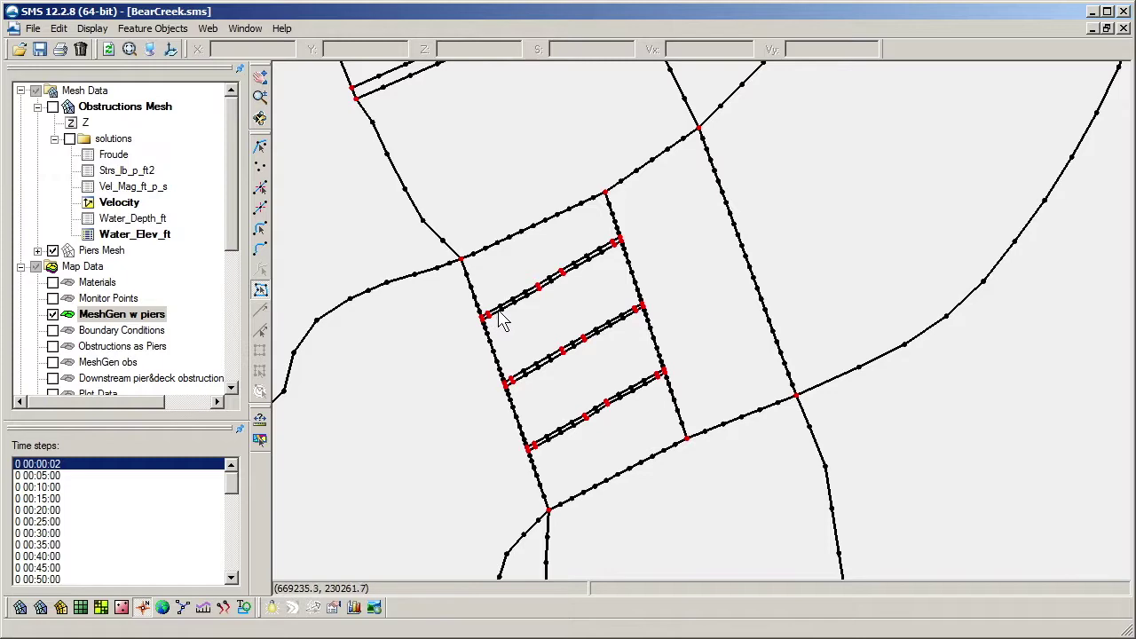
left_click(501, 322)
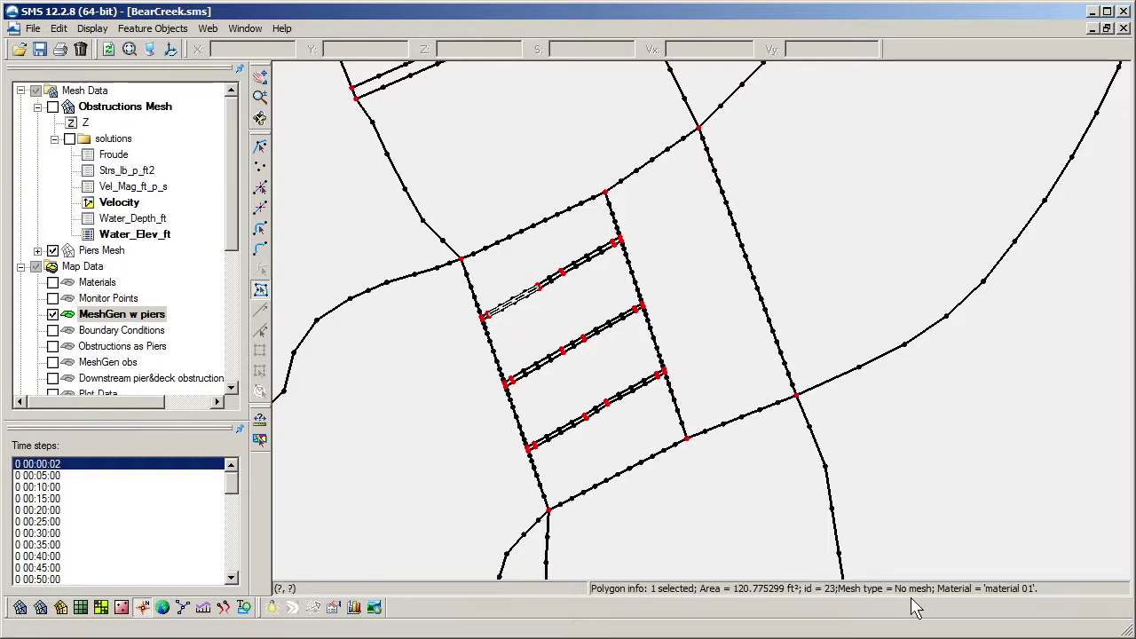
scroll(564, 360, "up", 3)
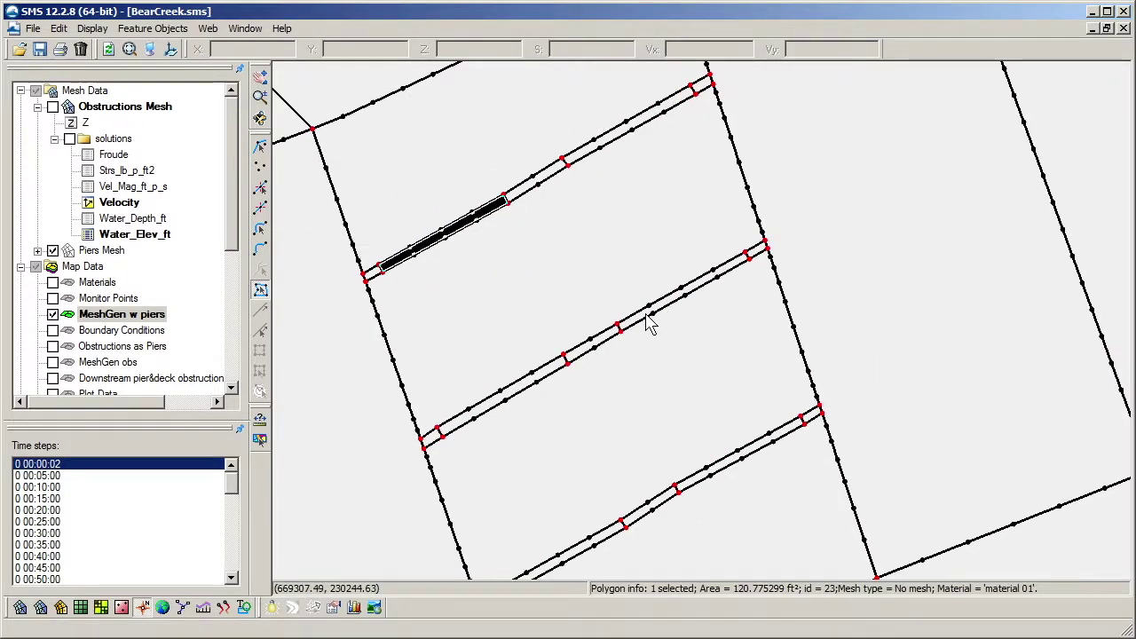
left_click(648, 325)
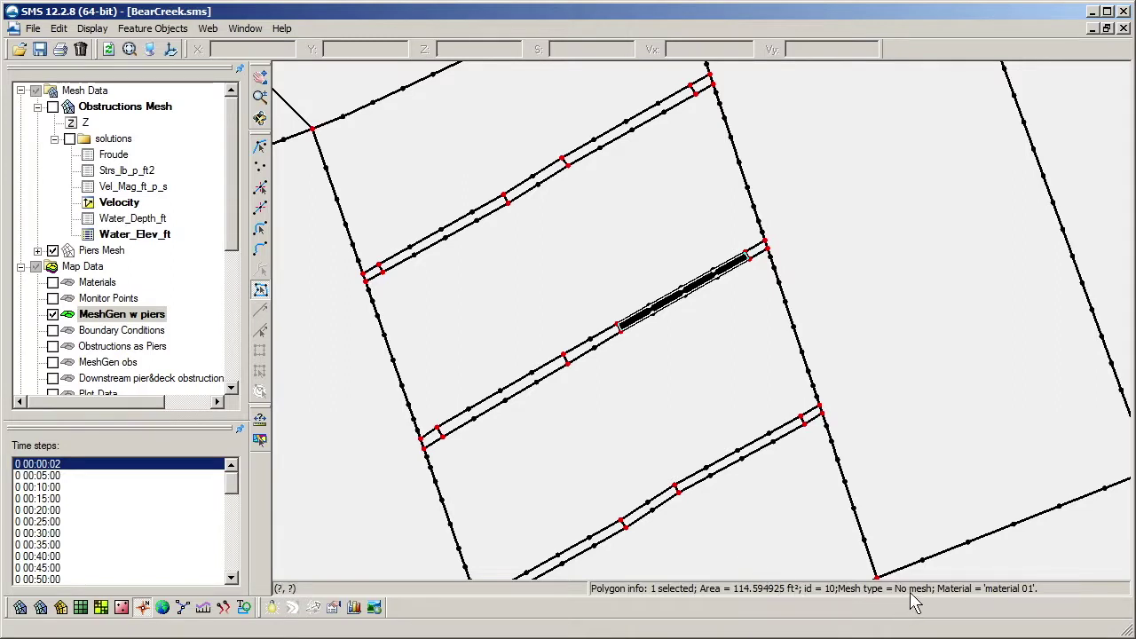
left_click(522, 384)
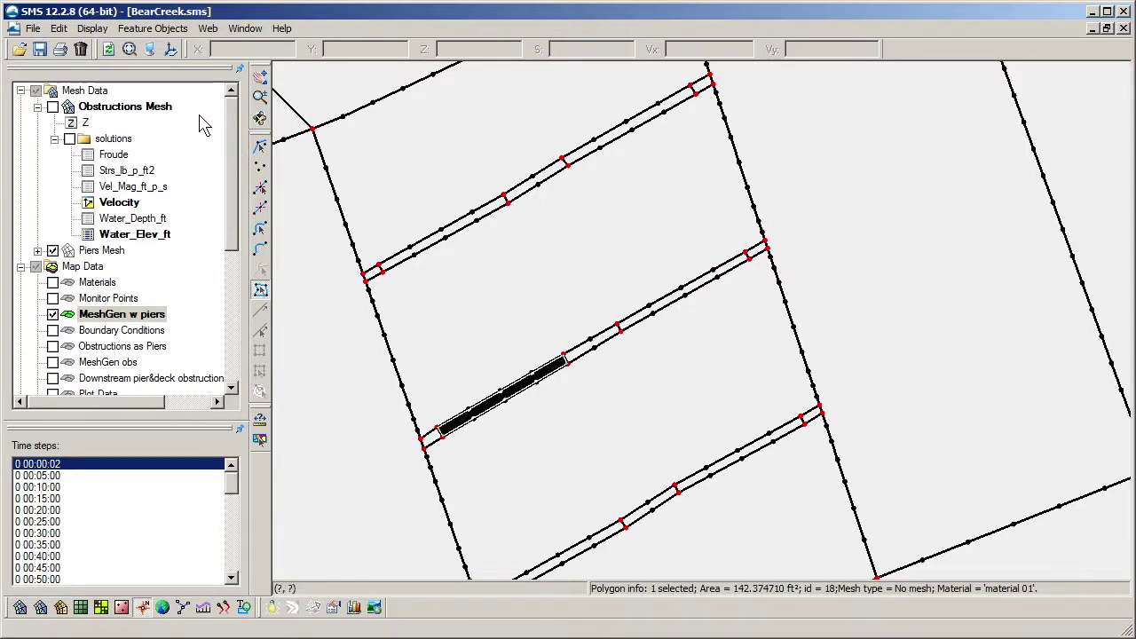
Fill polygons by mesh type and select the patch, orange and pier polygons 18 and 15 to check them
left_click(150, 49)
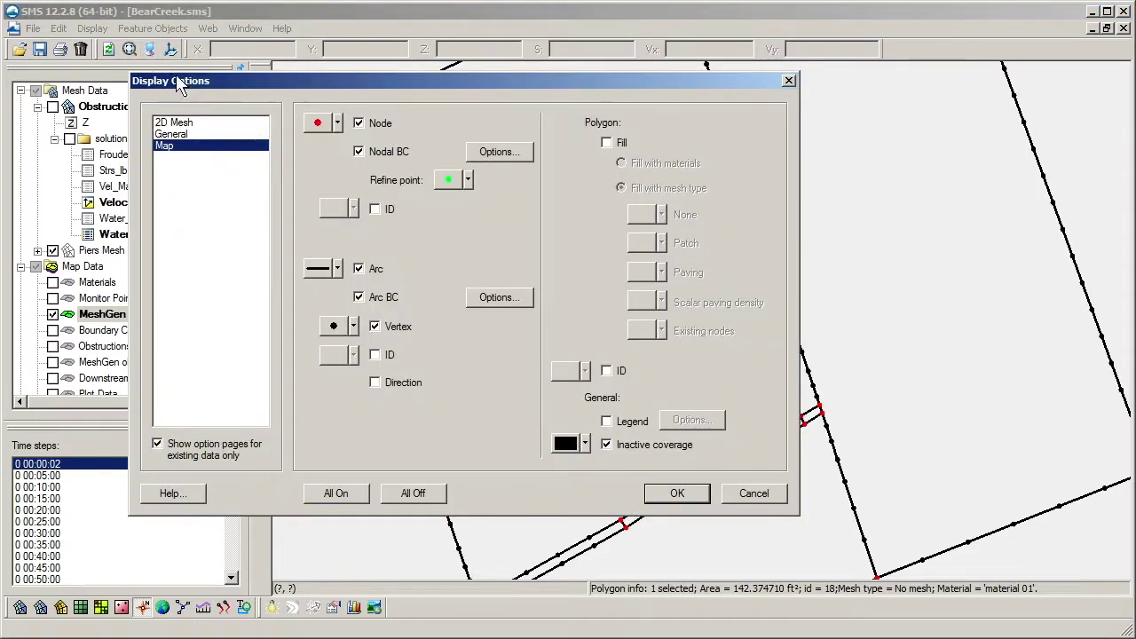
left_click(606, 144)
left_click(678, 493)
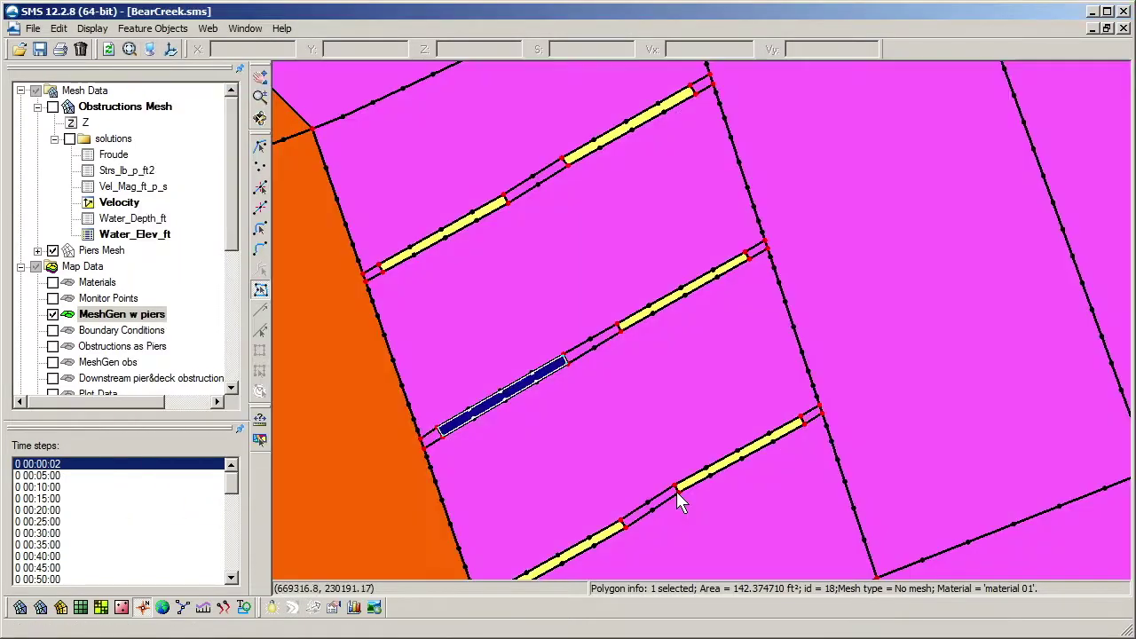
left_click(625, 463)
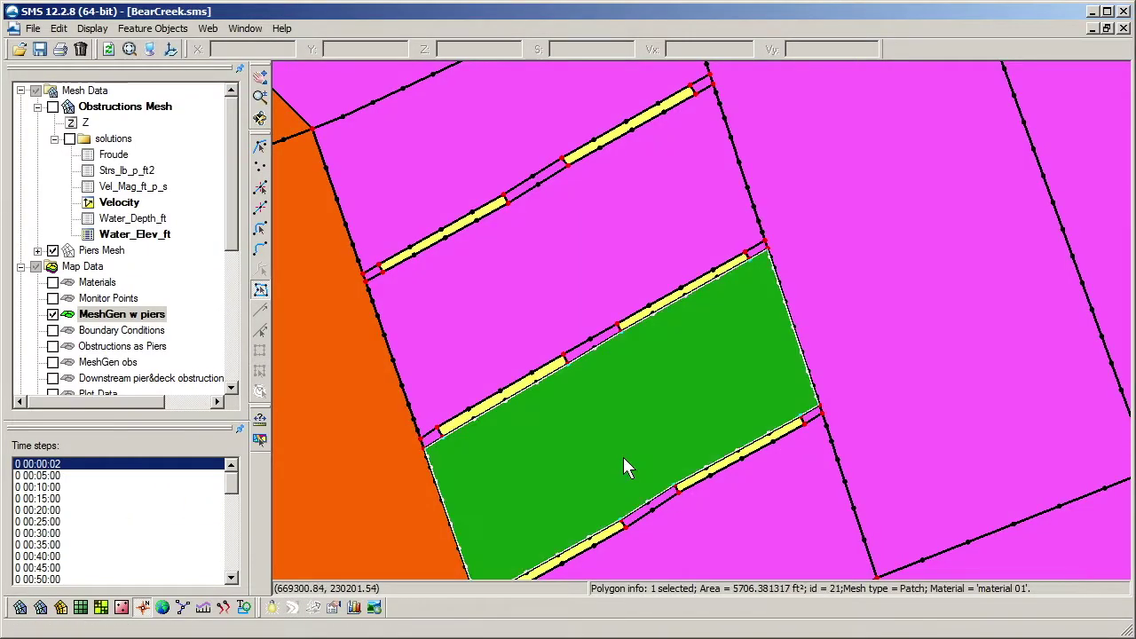
left_click(344, 475)
left_click(672, 353)
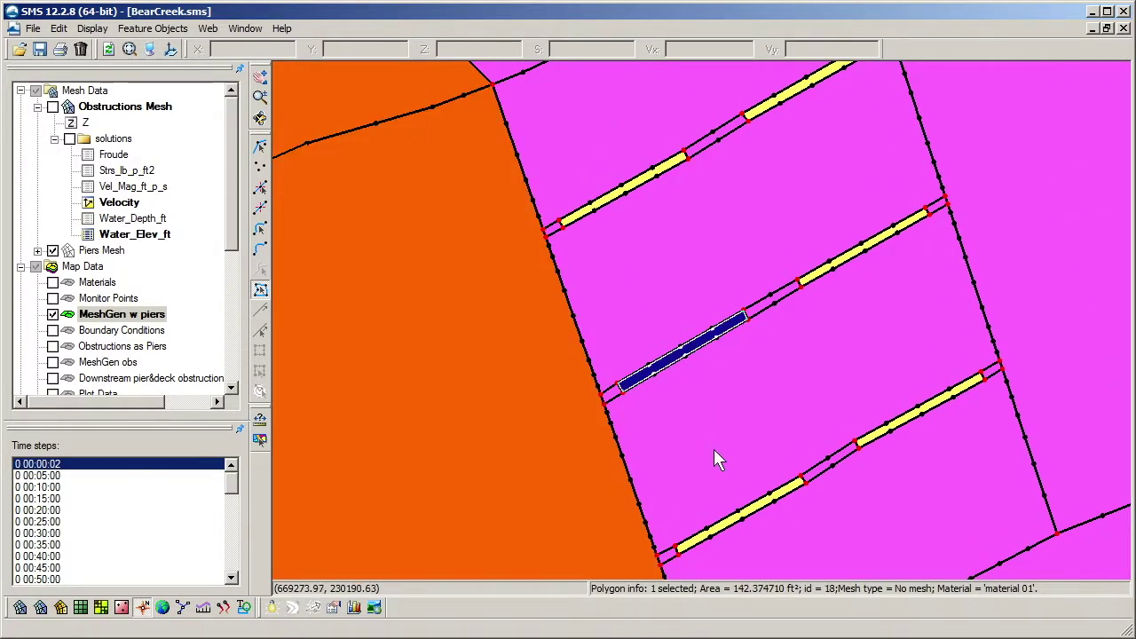
left_click(752, 508)
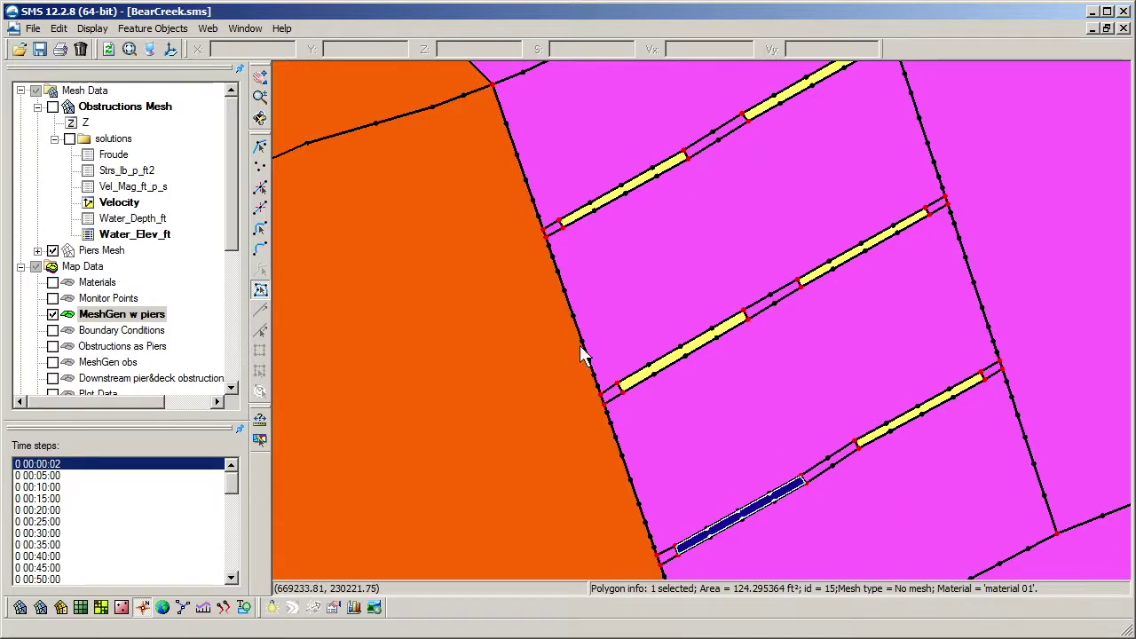
Turn polygon fill off, show the Boundary Conditions coverage, and display the Piers Mesh
left_click(149, 49)
left_click(677, 494)
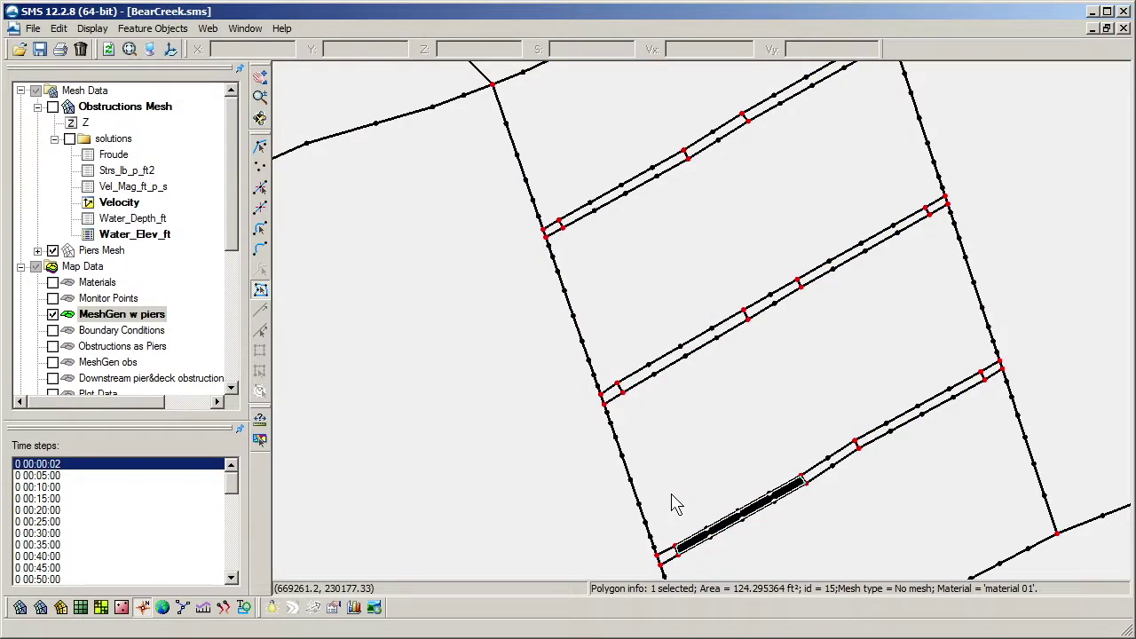
left_click(52, 330)
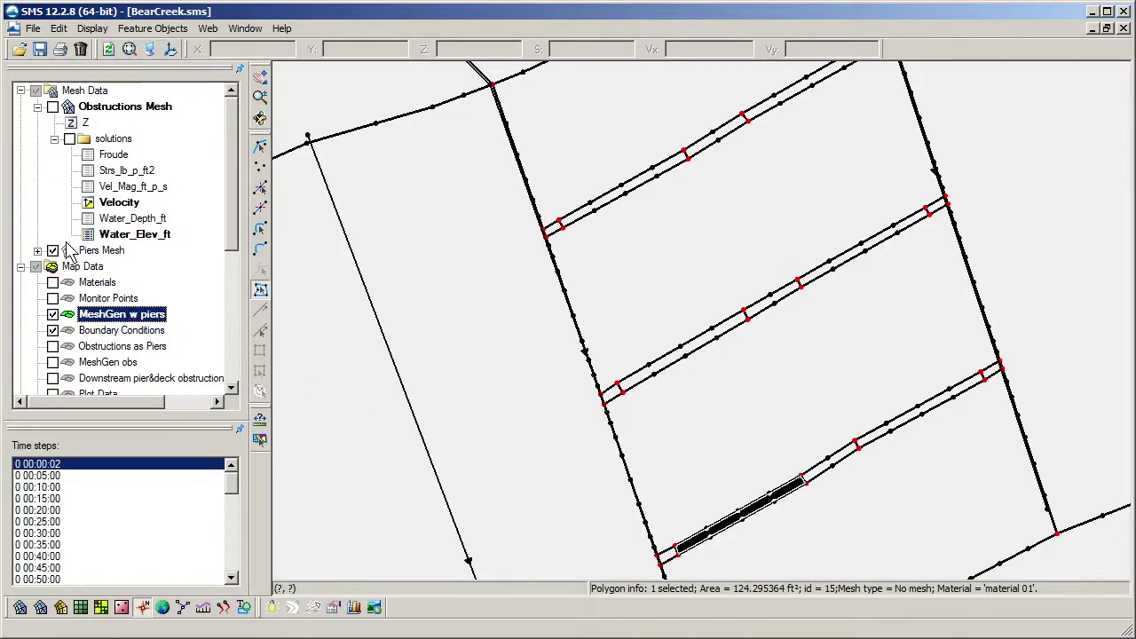
left_click(100, 251)
Hide MeshGen w piers, make Boundary Conditions the active coverage, and zoom out
left_click(52, 315)
left_click(71, 334)
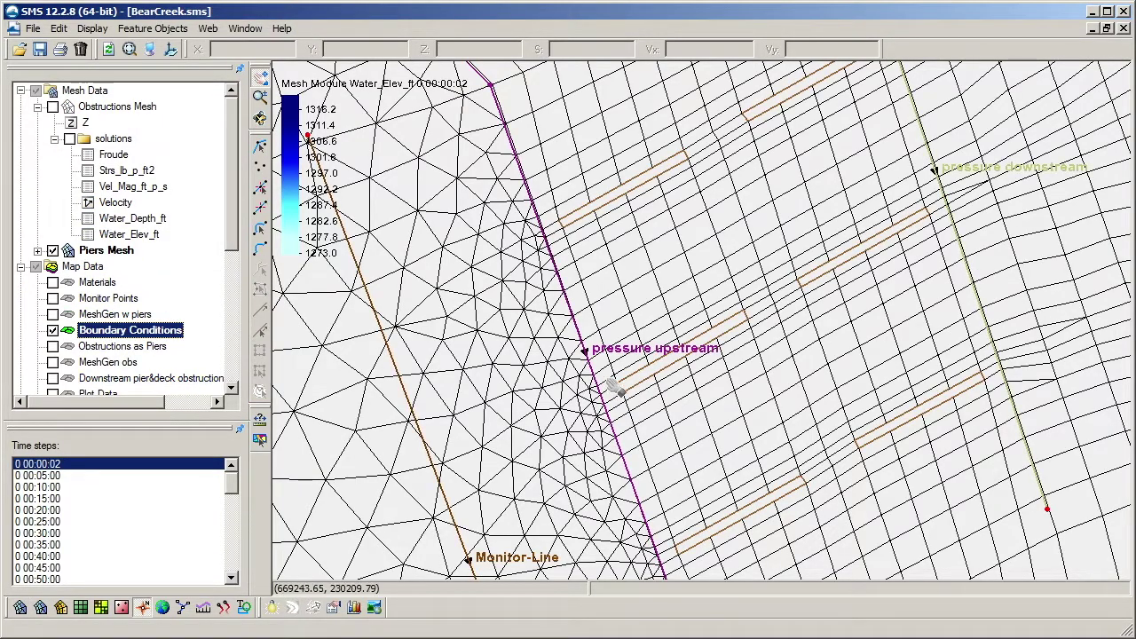
scroll(737, 333, "down", 2)
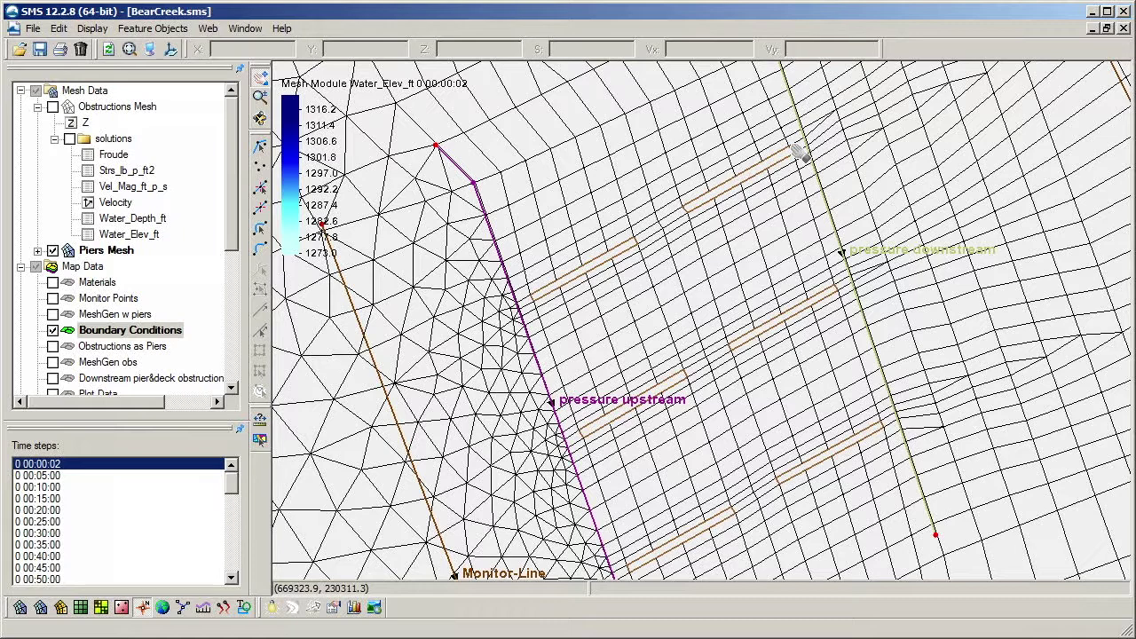
left_click(150, 50)
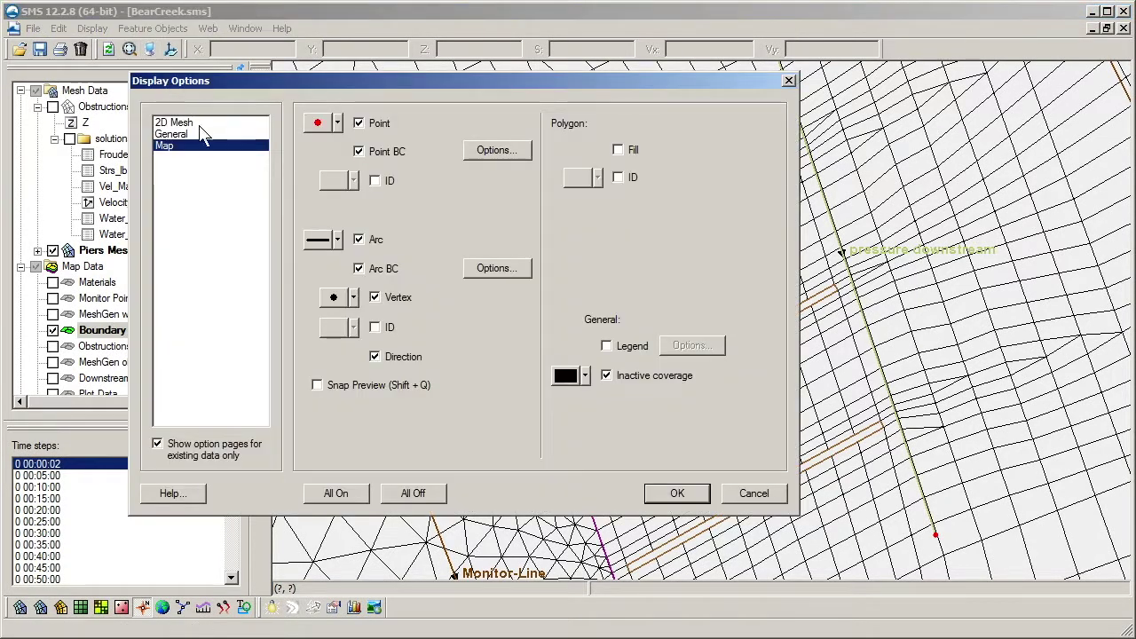
left_click(318, 387)
left_click(677, 494)
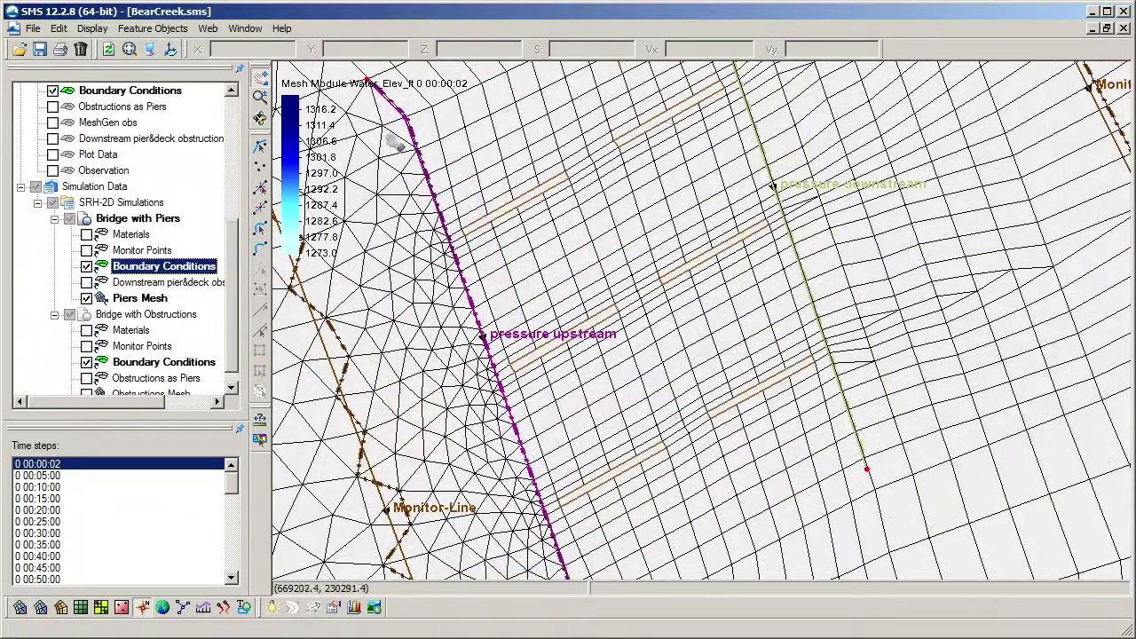
left_click_drag(698, 219, 580, 267)
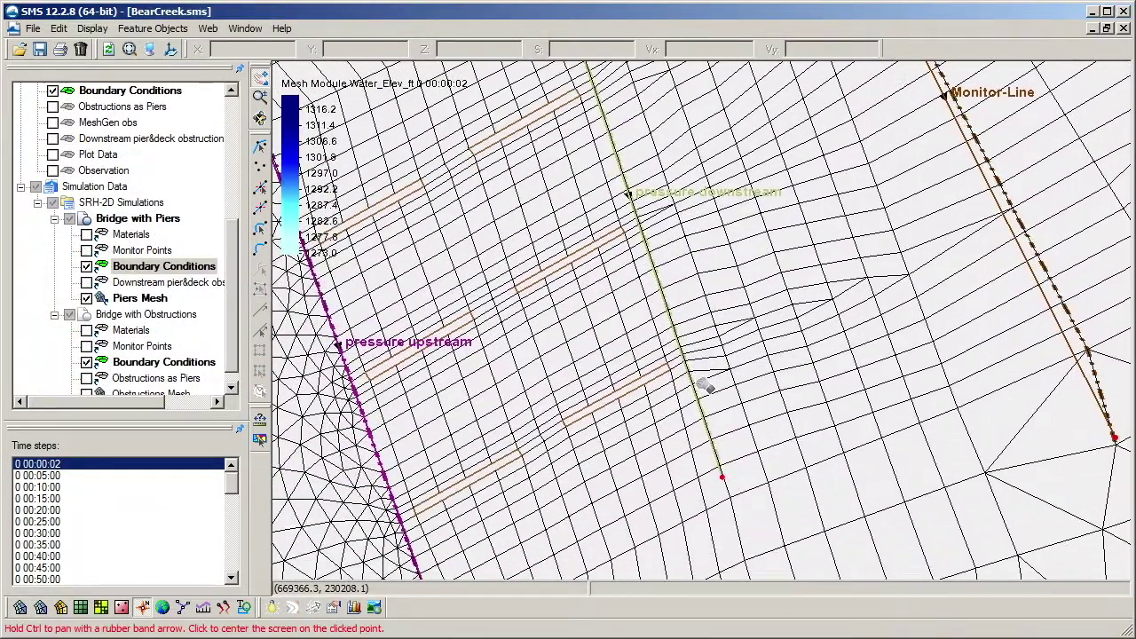
left_click(635, 389)
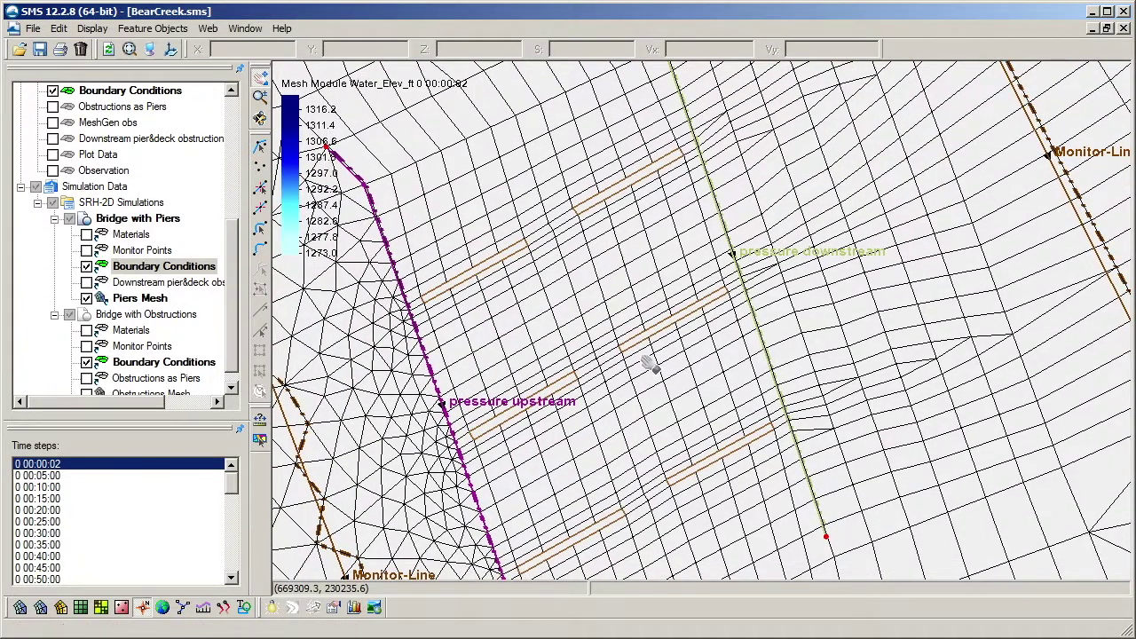
left_click(151, 51)
left_click(344, 385)
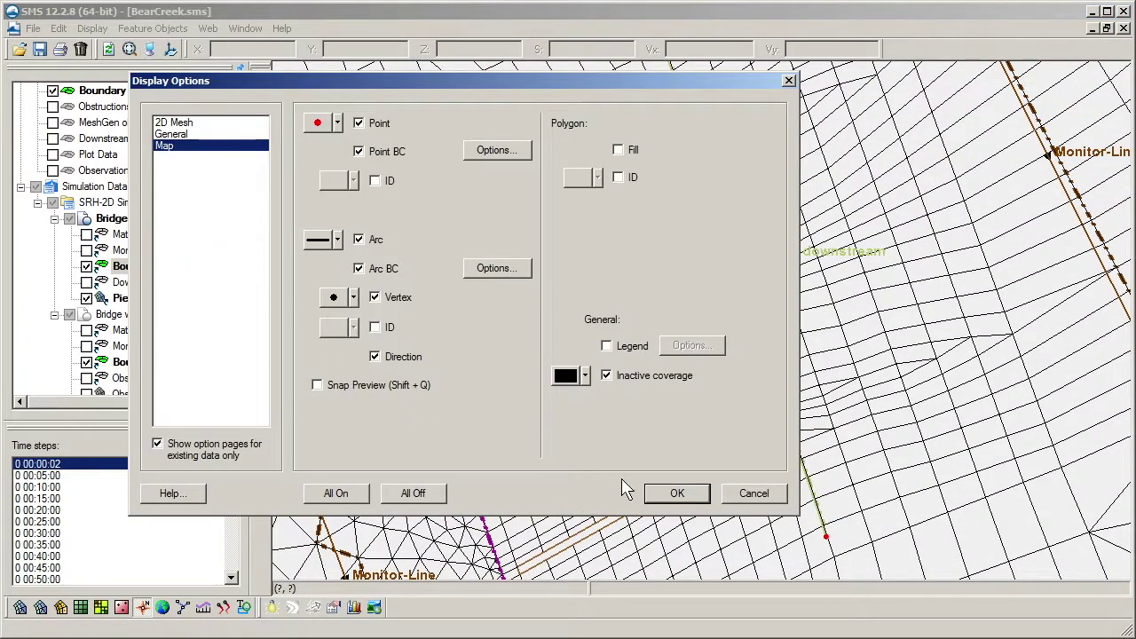
left_click(674, 492)
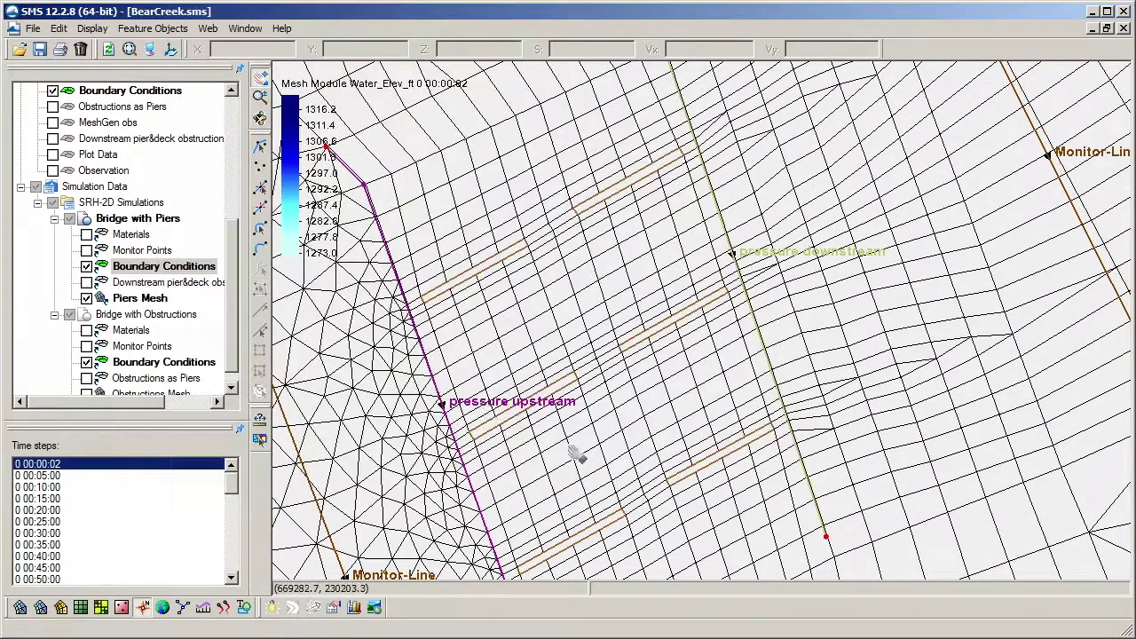
Save, export and launch the Bridge with Piers SRH-2D run, accept the renumber notice, and exit when finished
right_click(146, 220)
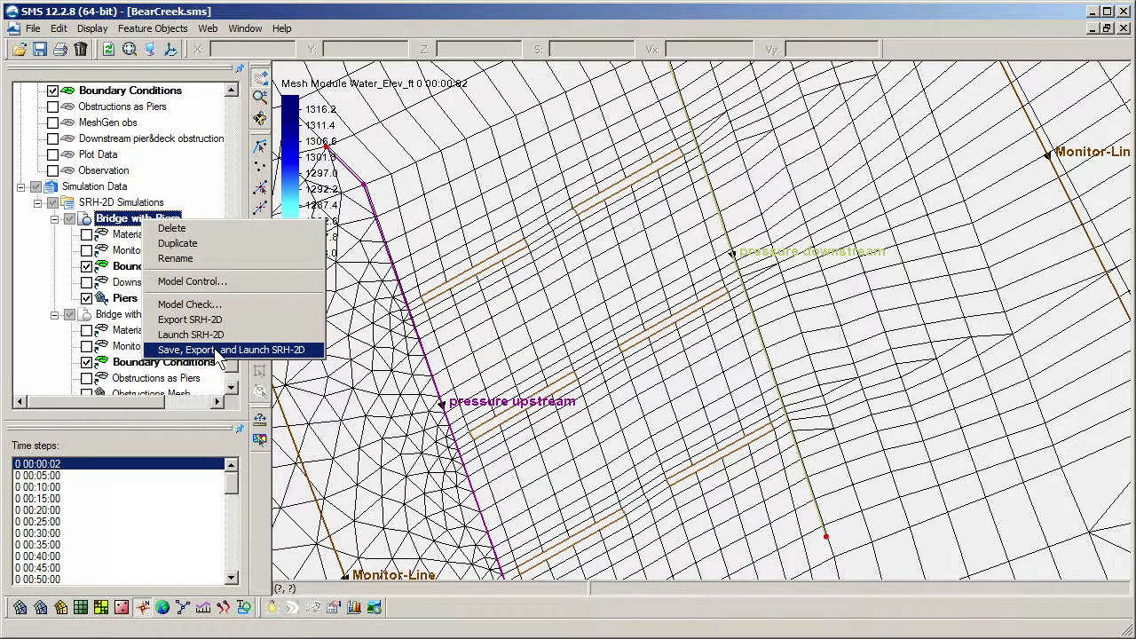
left_click(217, 350)
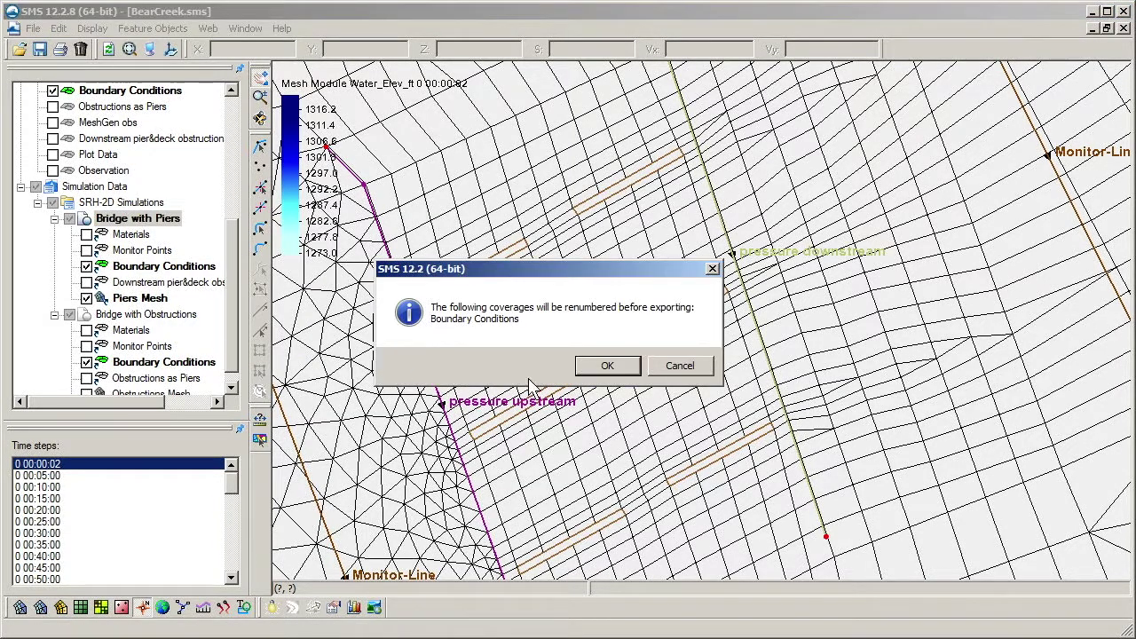
left_click(607, 366)
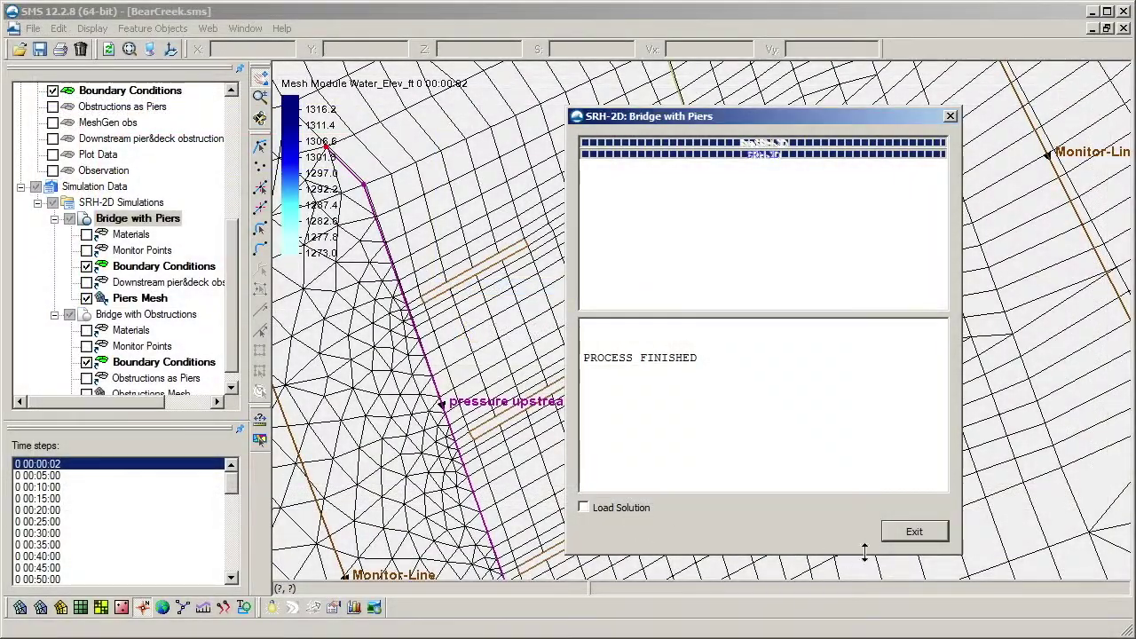
left_click(914, 531)
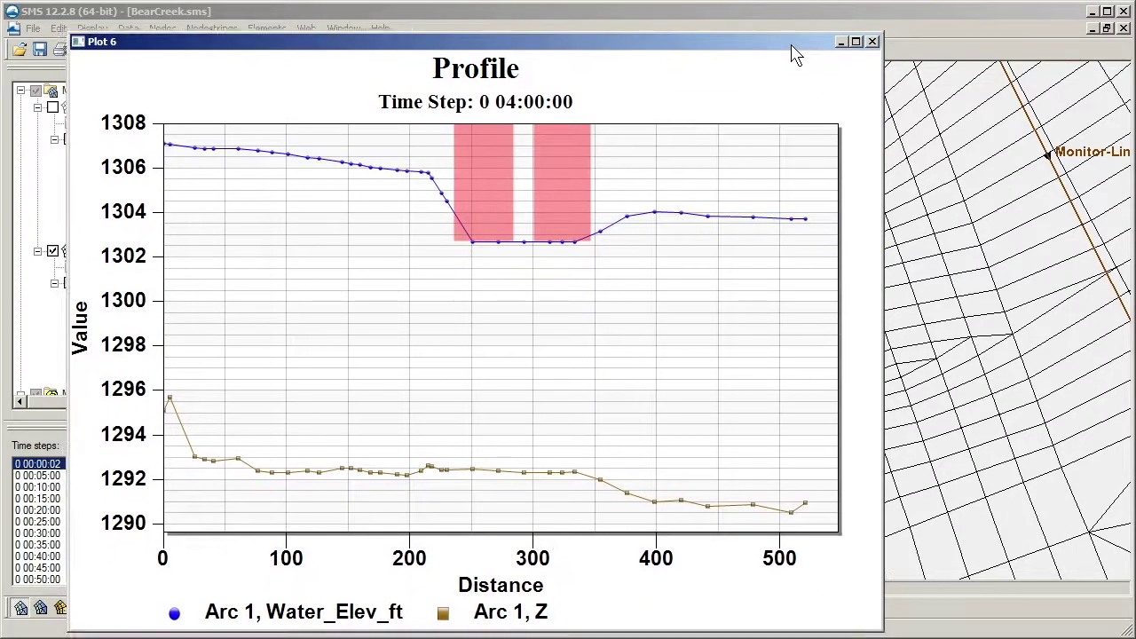
Minimize the profile plot and turn on the Plot Data coverage as the active coverage
left_click_drag(793, 47, 792, 36)
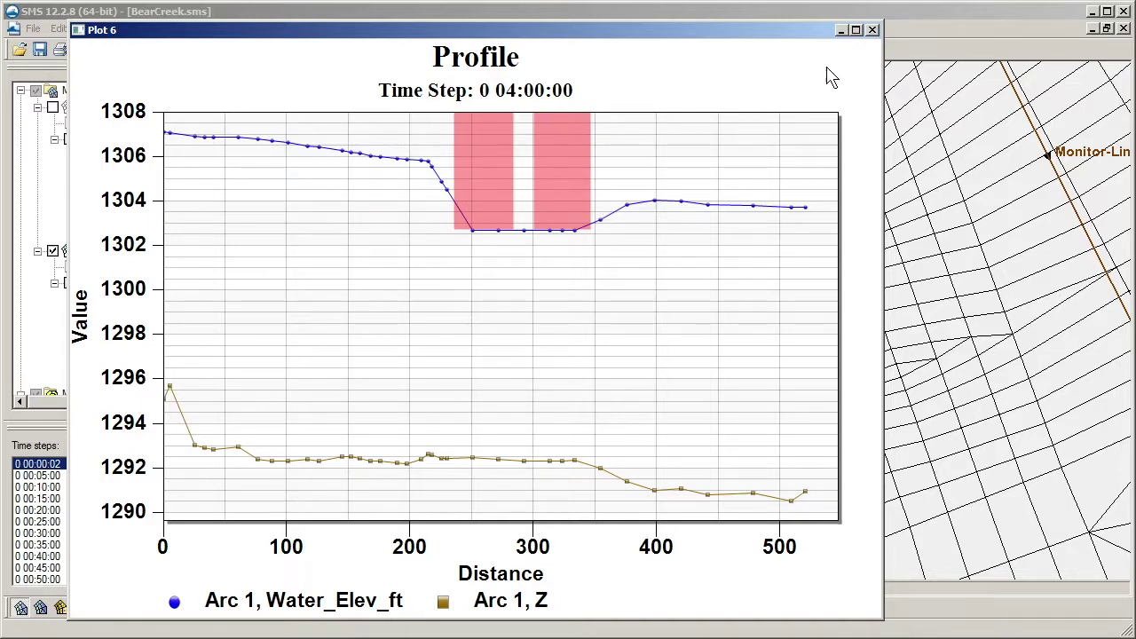
left_click(842, 32)
scroll(227, 266, "down", 5)
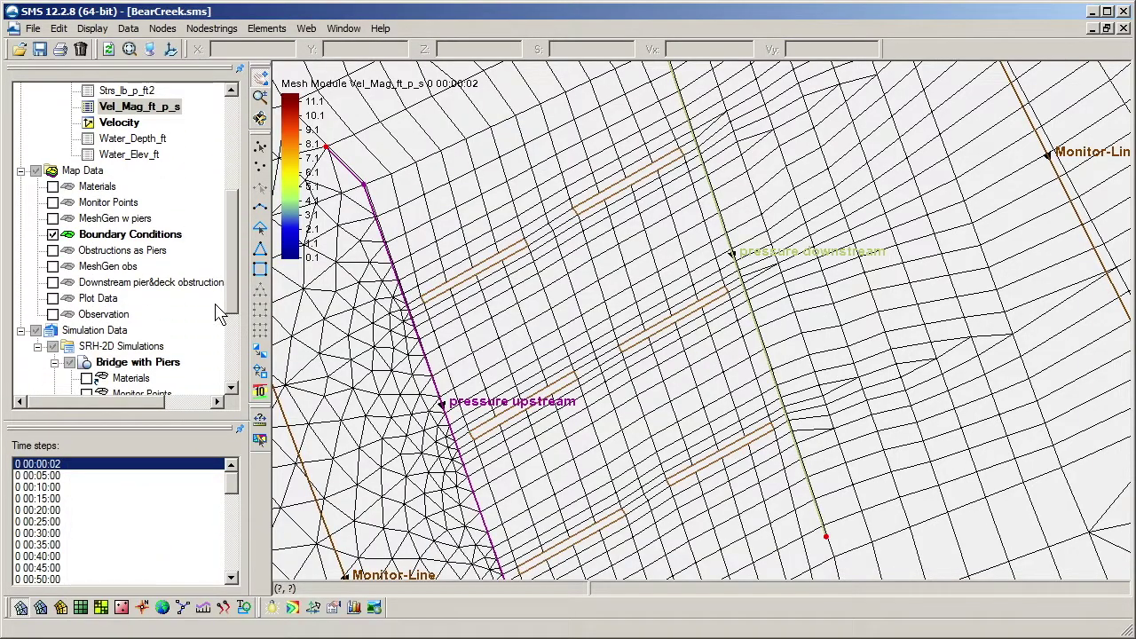
left_click(98, 298)
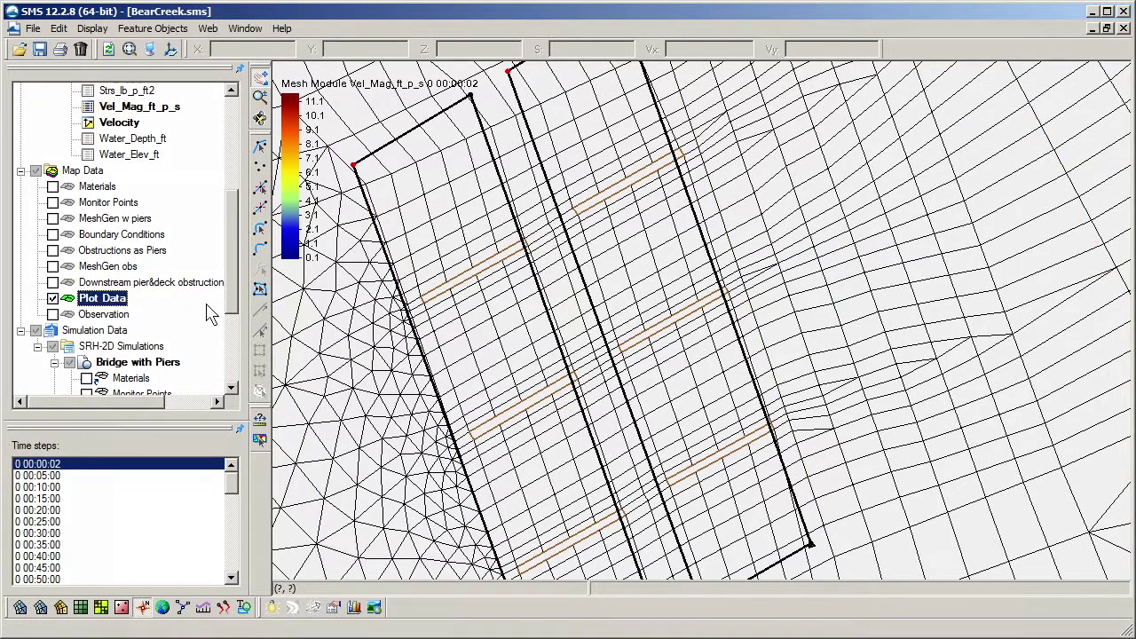
Check the bridge polygon's attributes show crest elevation 1308 and low steel 1302.7
left_click(261, 293)
left_click(467, 323)
scroll(467, 322, "down", 4)
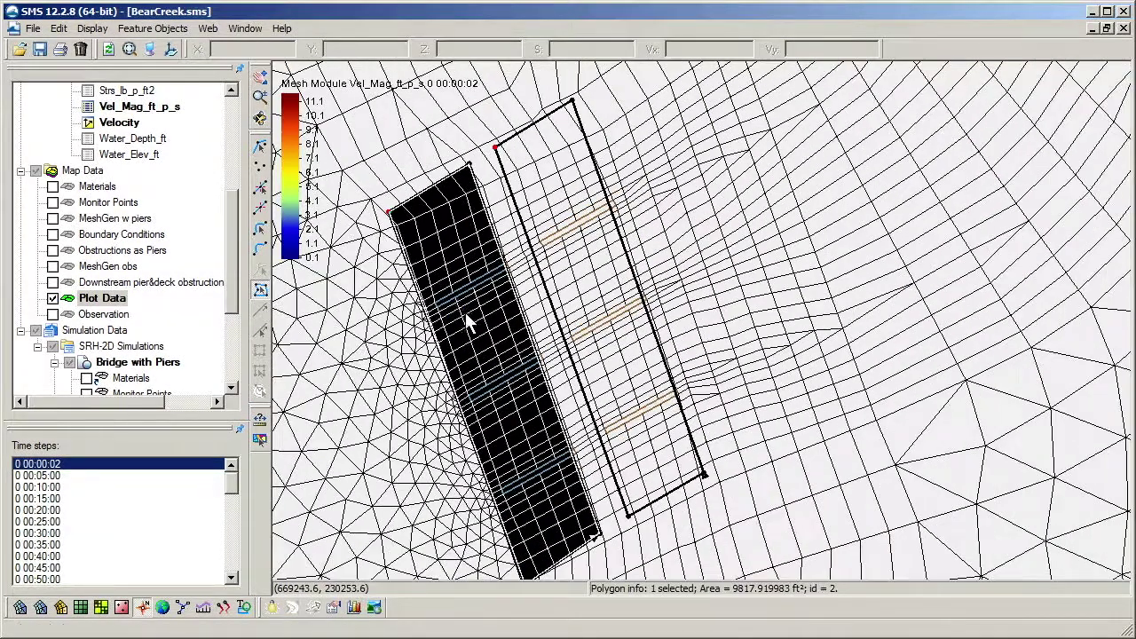
left_click(561, 318)
left_click(482, 371)
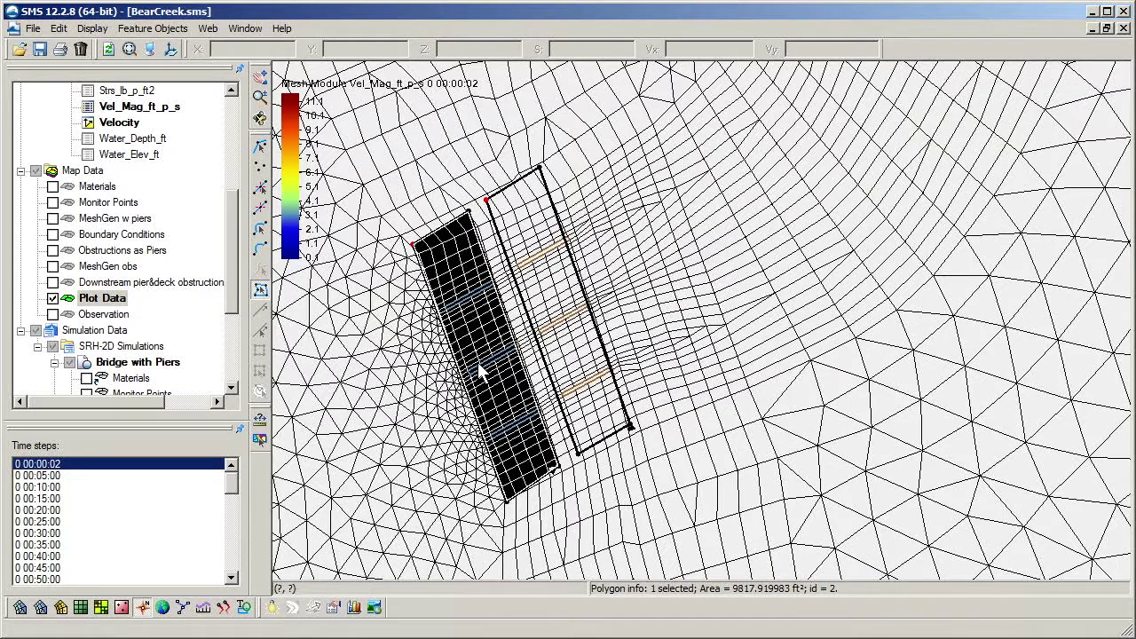
right_click(479, 366)
left_click(499, 403)
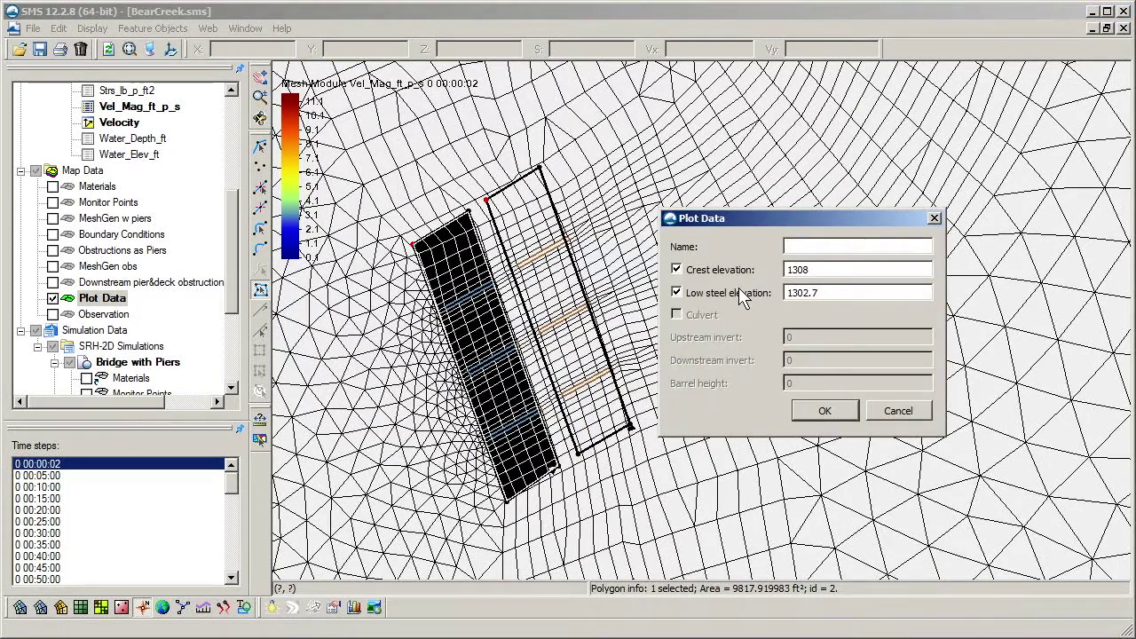
left_click(824, 411)
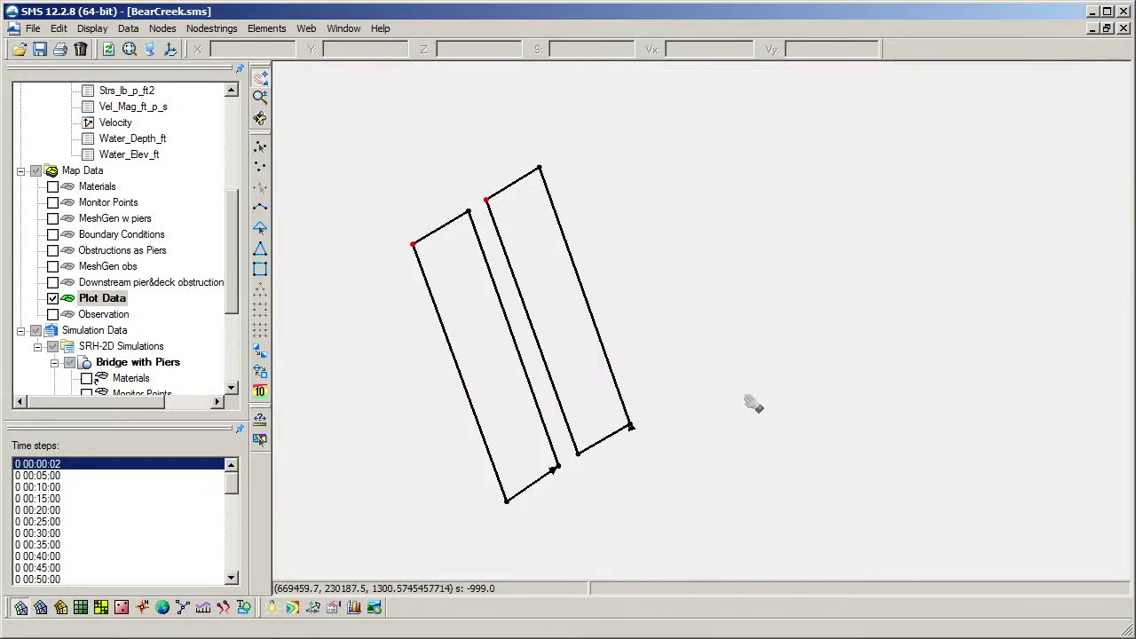
Start the Plot Wizard with the Observation Profile plot type
left_click(129, 28)
mouse_move(103, 25)
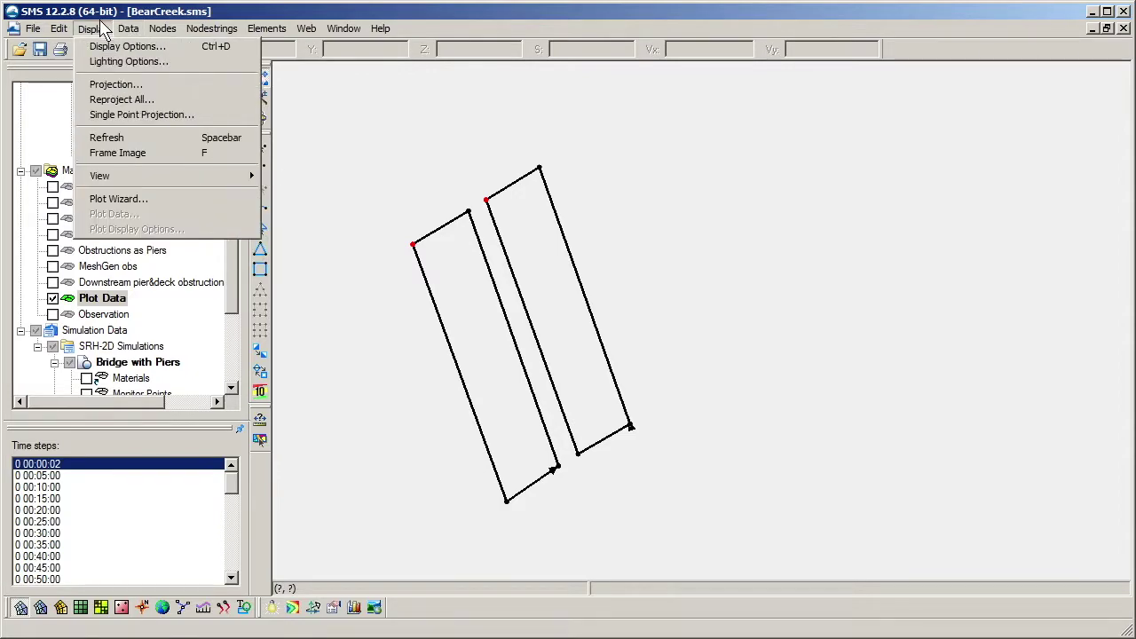
left_click(108, 199)
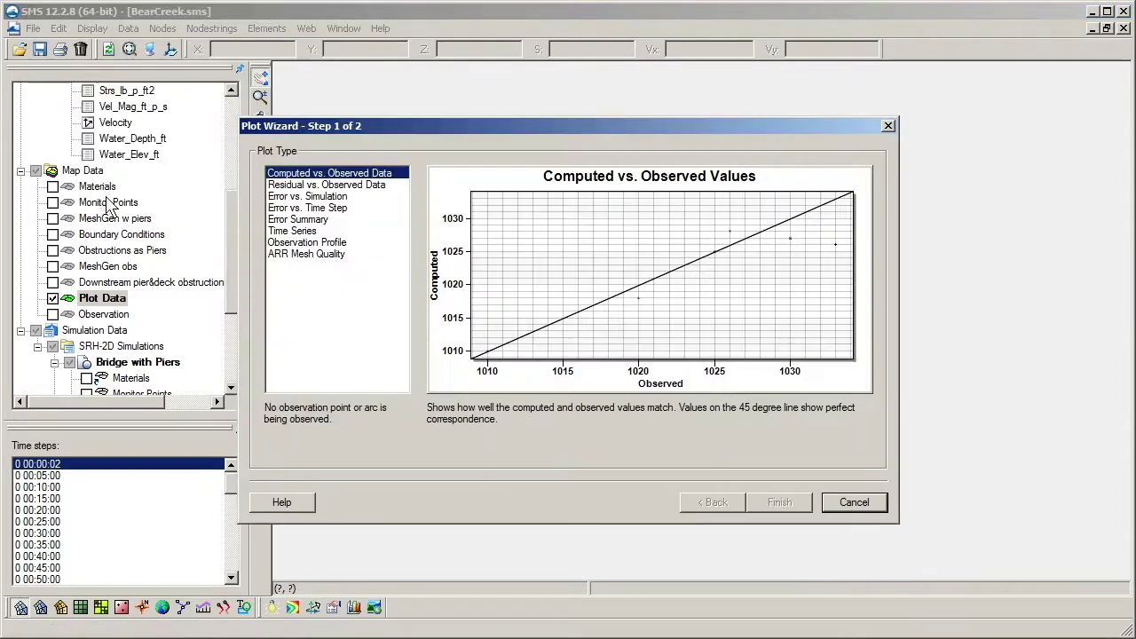
left_click(300, 242)
left_click(744, 500)
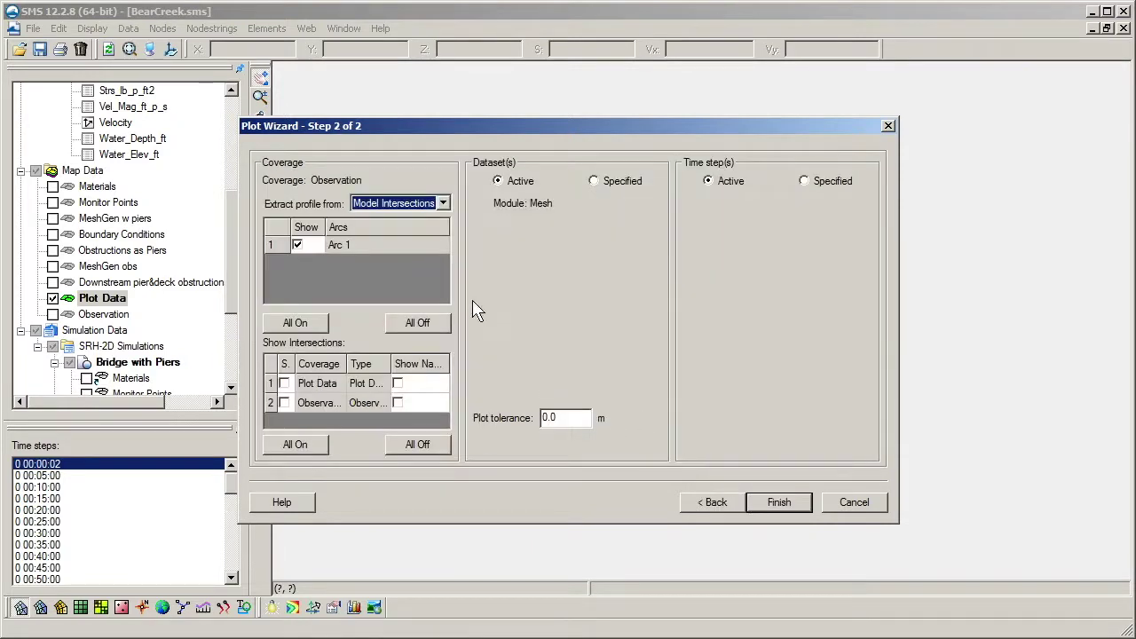
Create a profile of Water_Elev_ft and Z at 04:00:00 with Plot Data intersections, then show 04:00:00 velocity
left_click(284, 383)
left_click(594, 181)
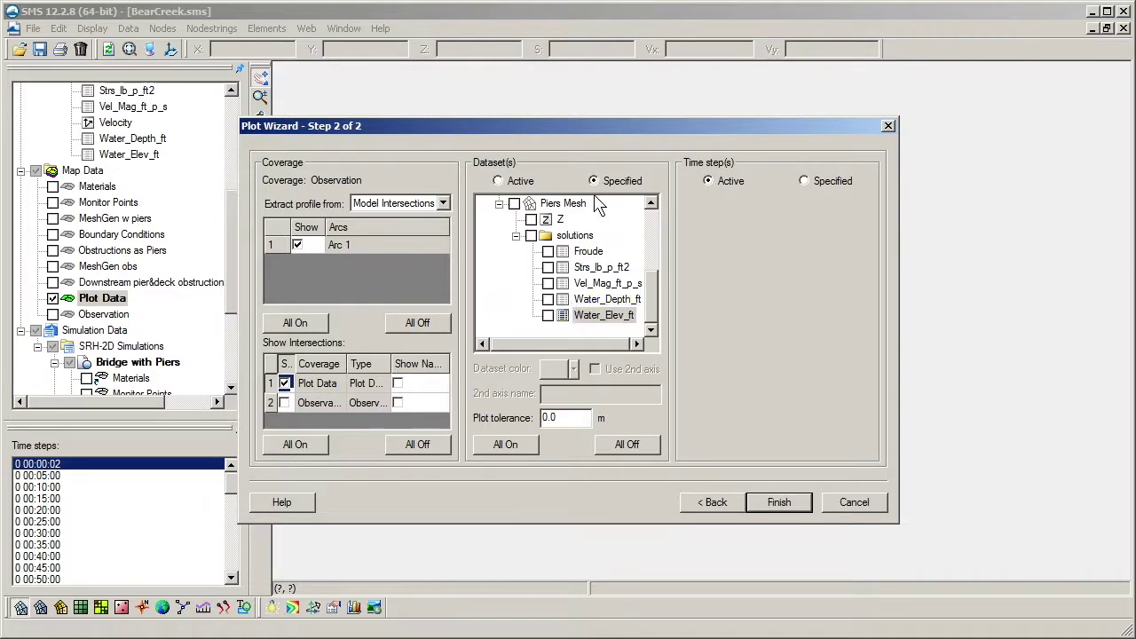
left_click(547, 315)
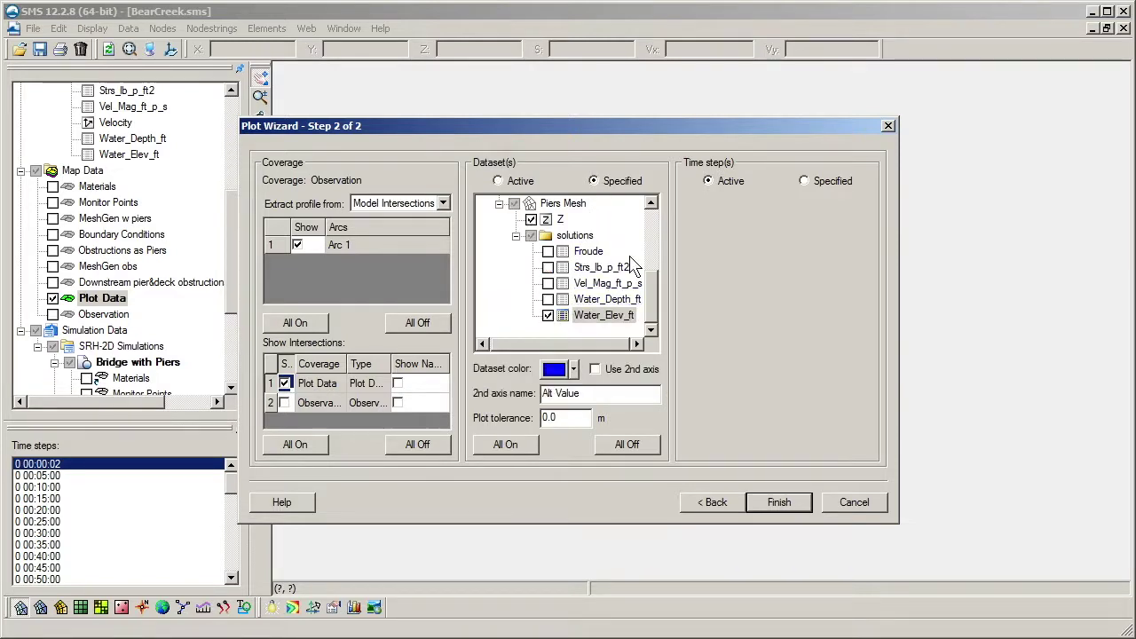
left_click(804, 181)
left_click_drag(862, 233, 859, 408)
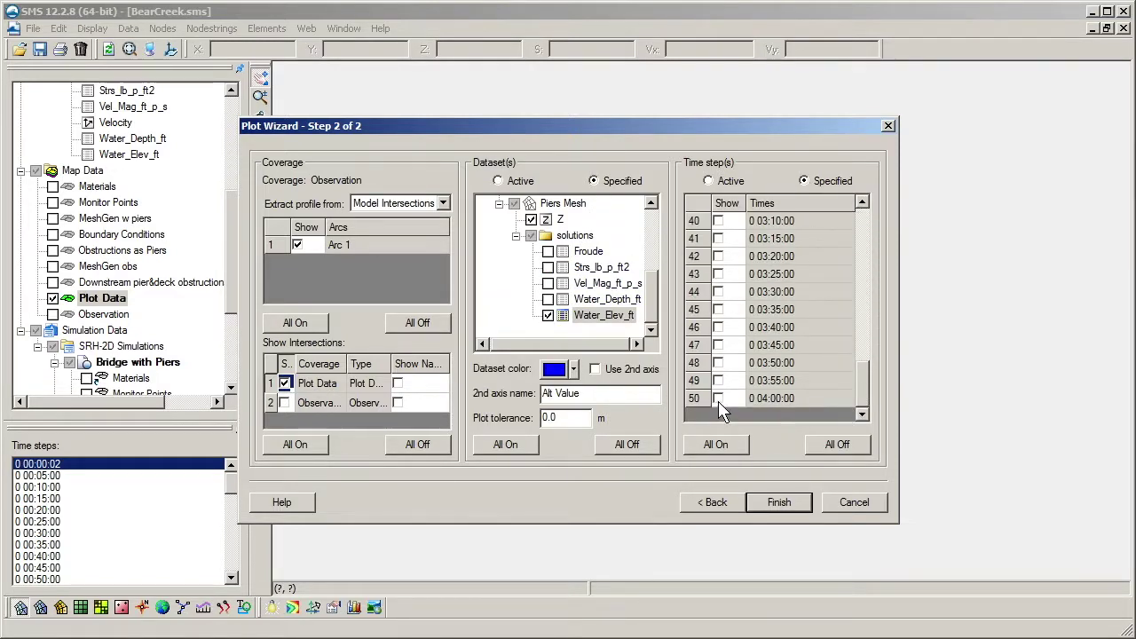
left_click(768, 503)
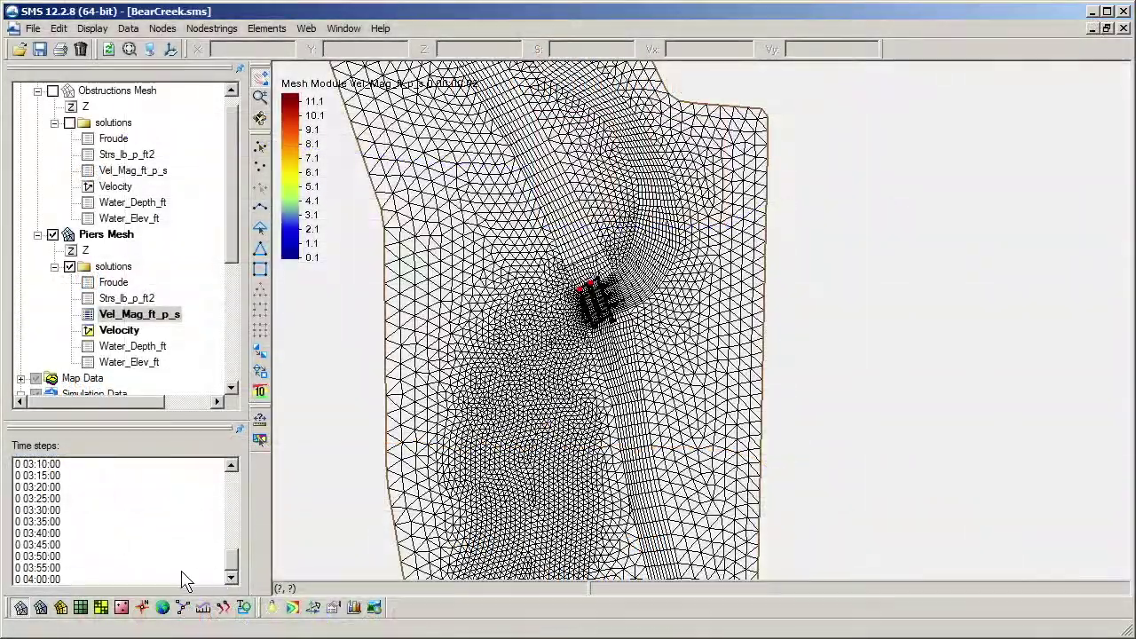
left_click(182, 582)
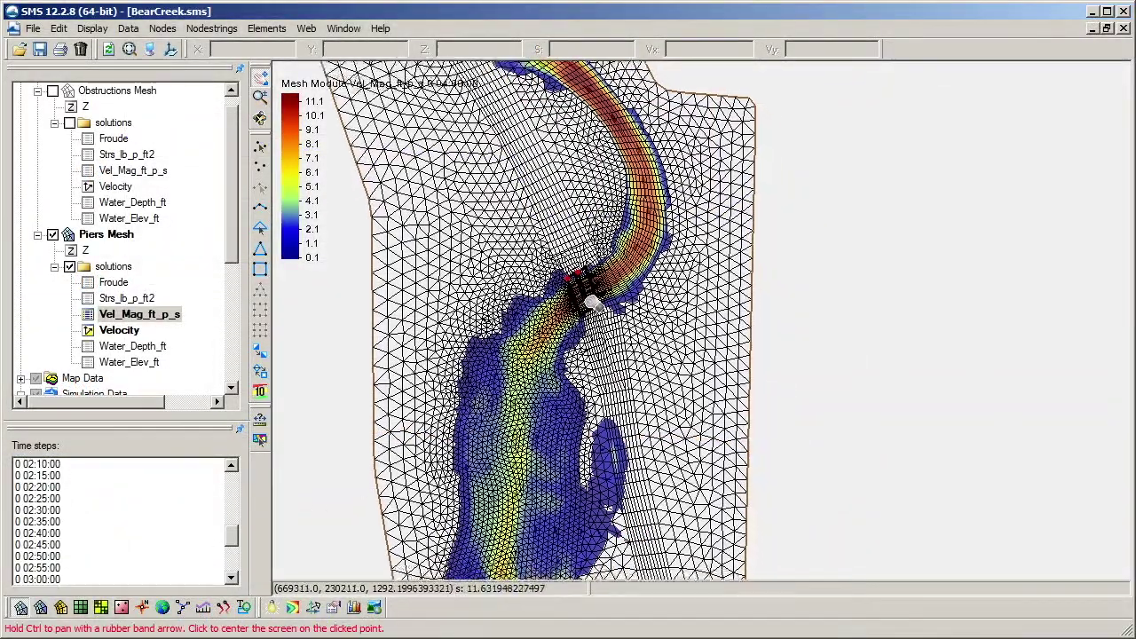
Zoom and pan around the three bridge piers to inspect velocity contours, then hide the Piers Mesh
scroll(591, 304, "up", 5)
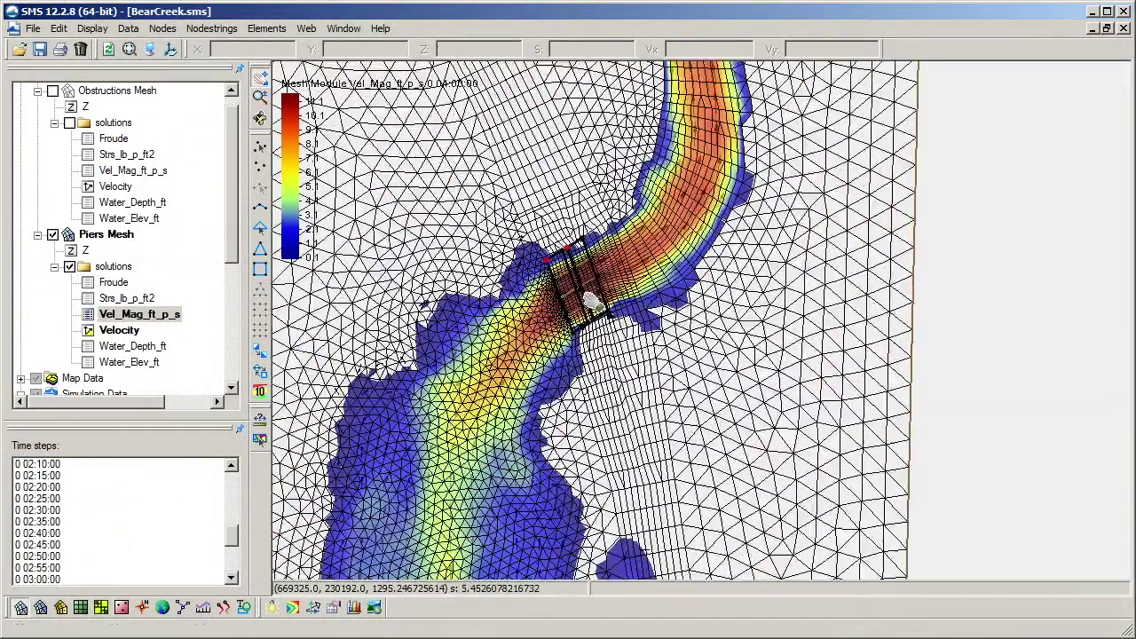
scroll(609, 315, "up", 3)
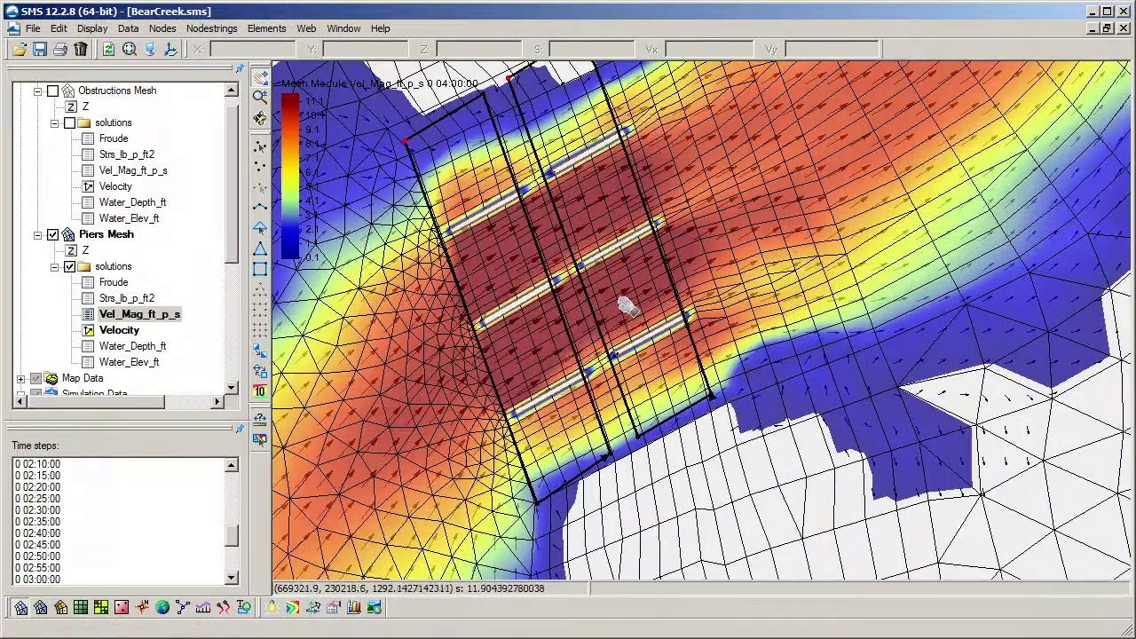
left_click_drag(576, 387, 604, 368)
scroll(605, 367, "up", 5)
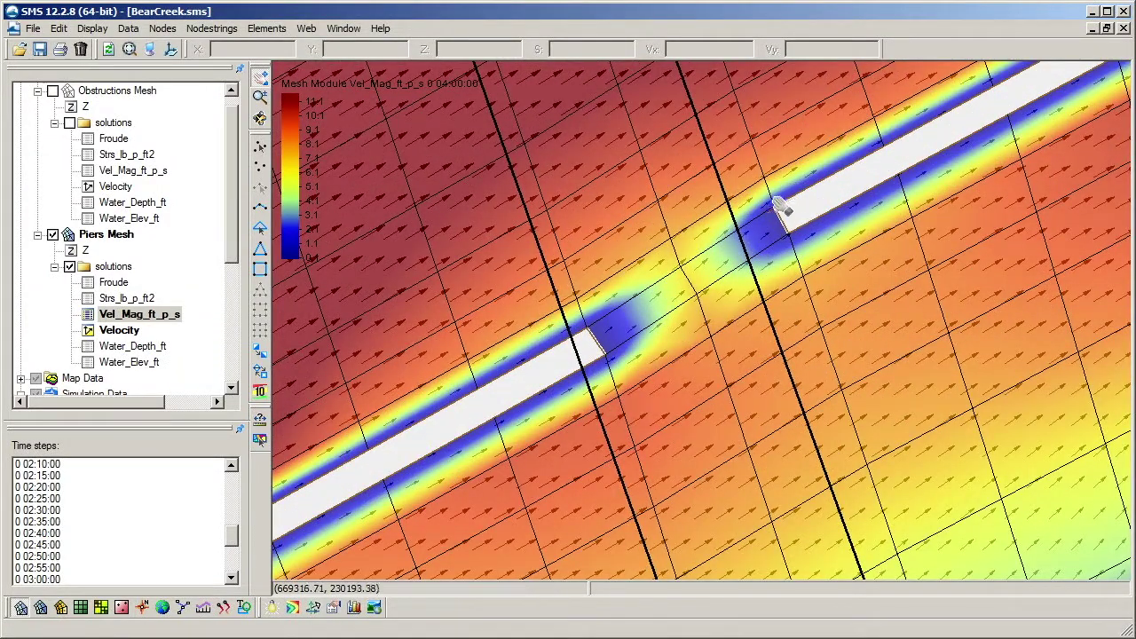
left_click_drag(675, 182, 654, 363)
left_click_drag(741, 326, 520, 337)
scroll(457, 468, "up", 3)
scroll(575, 448, "down", 3)
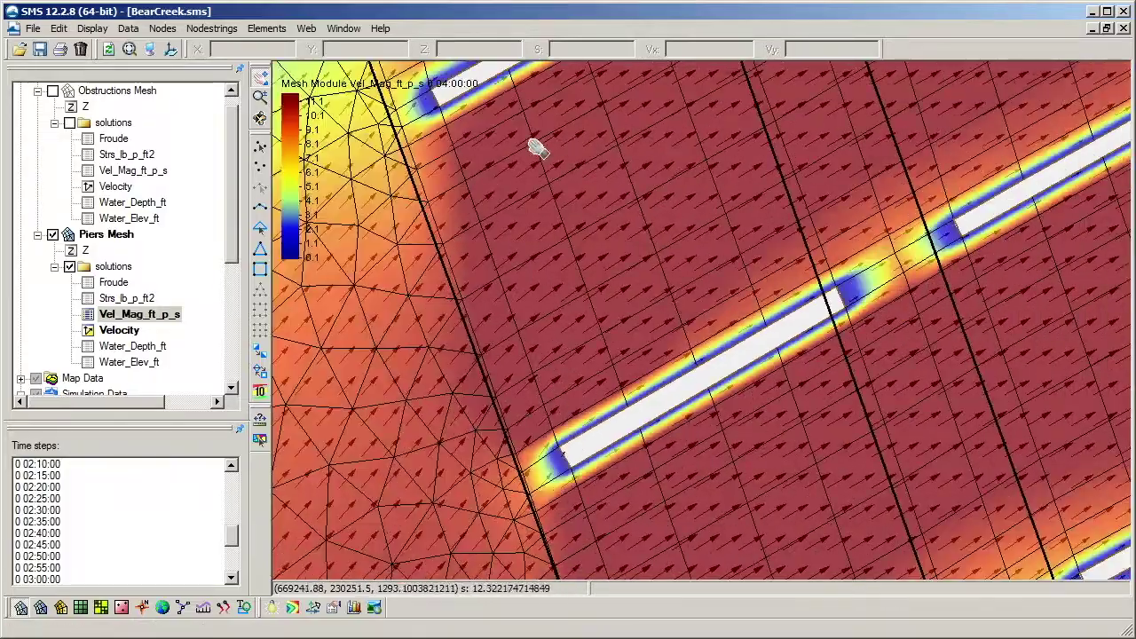
scroll(559, 418, "up", 2)
scroll(437, 350, "up", 1)
scroll(538, 373, "down", 3)
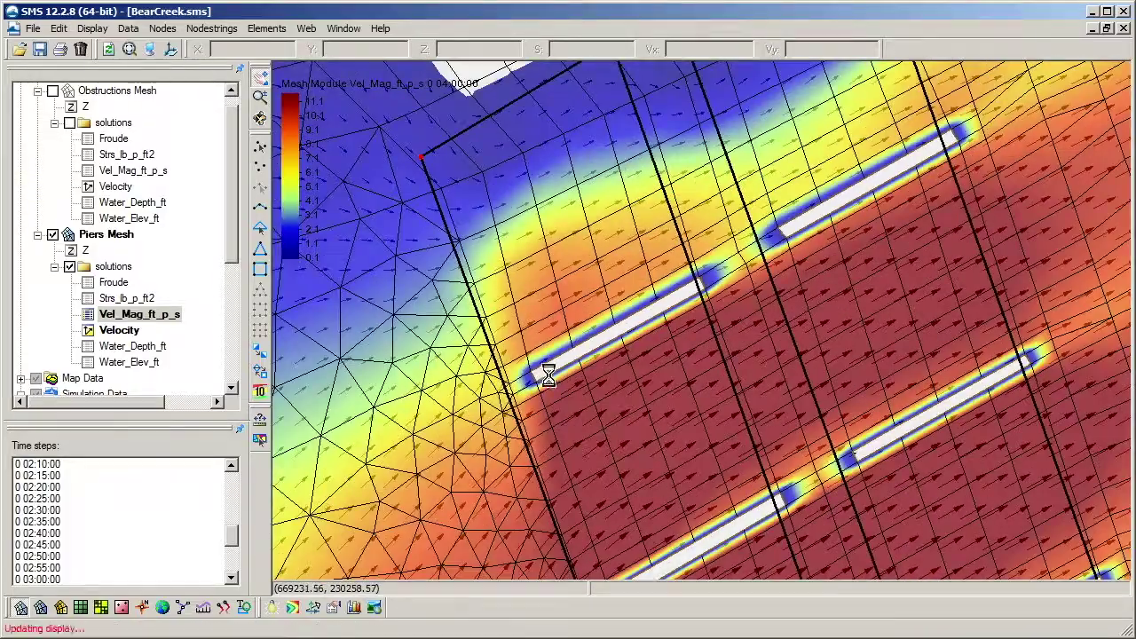
left_click_drag(862, 436, 748, 304)
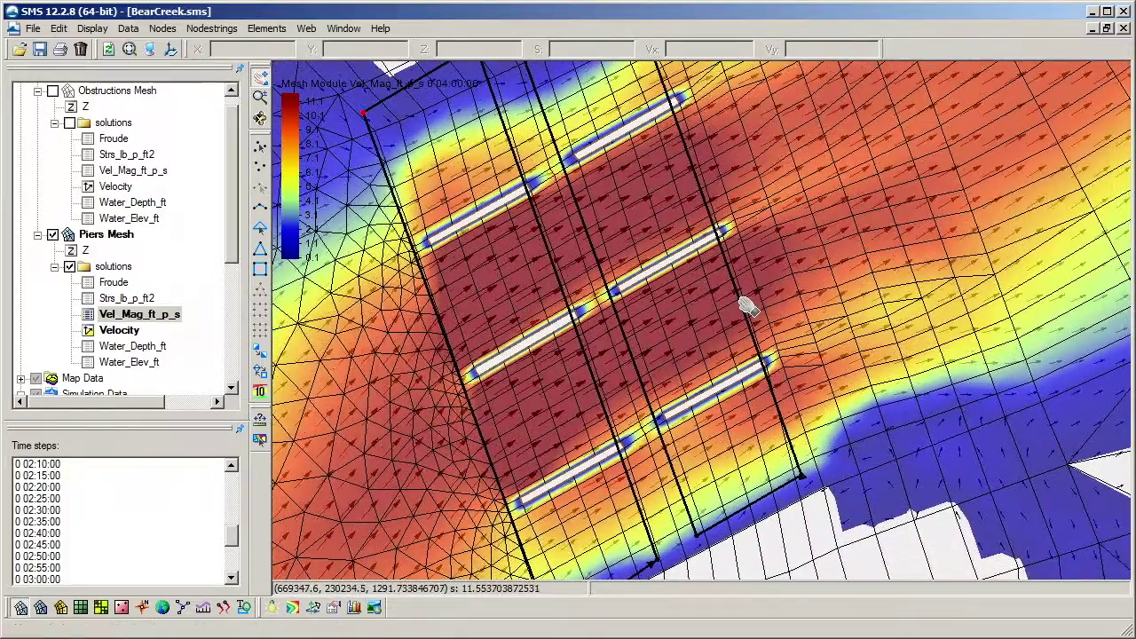
left_click(52, 236)
Show the Obstructions Mesh Vel_Mag_ft_p_s and view it around the bridge
left_click(53, 90)
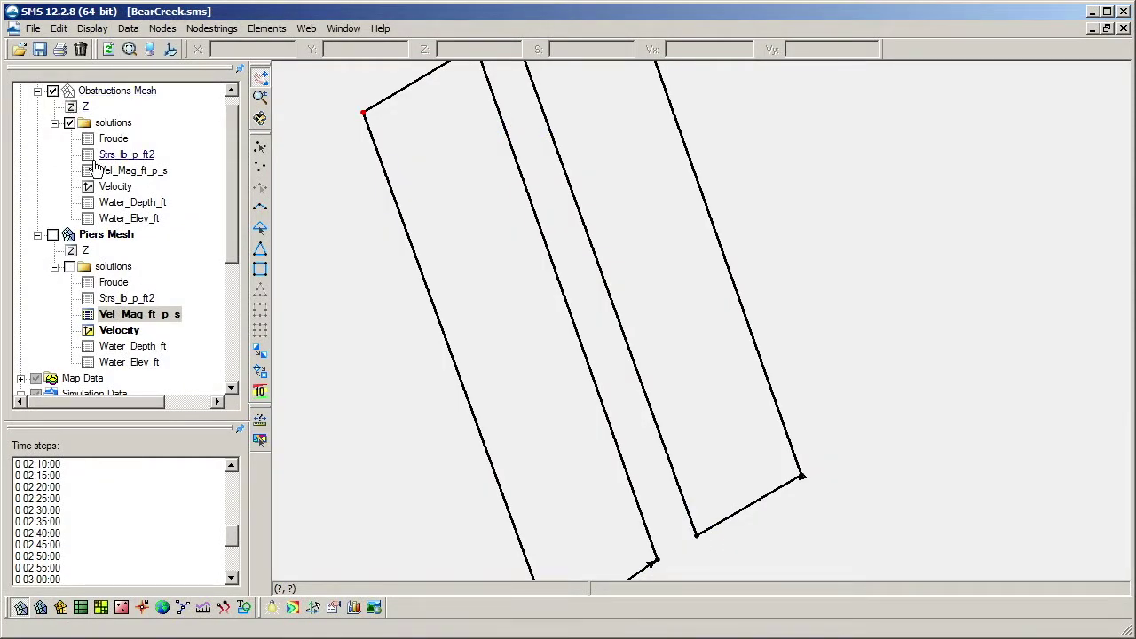
left_click(124, 170)
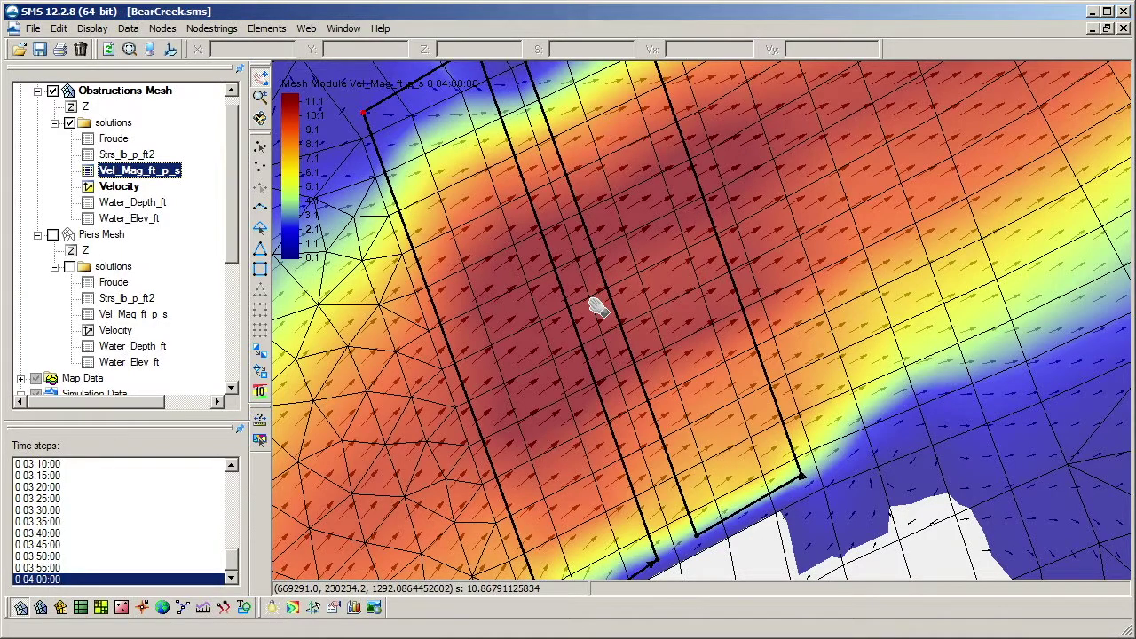
left_click_drag(621, 325, 655, 330)
left_click_drag(849, 208, 665, 367)
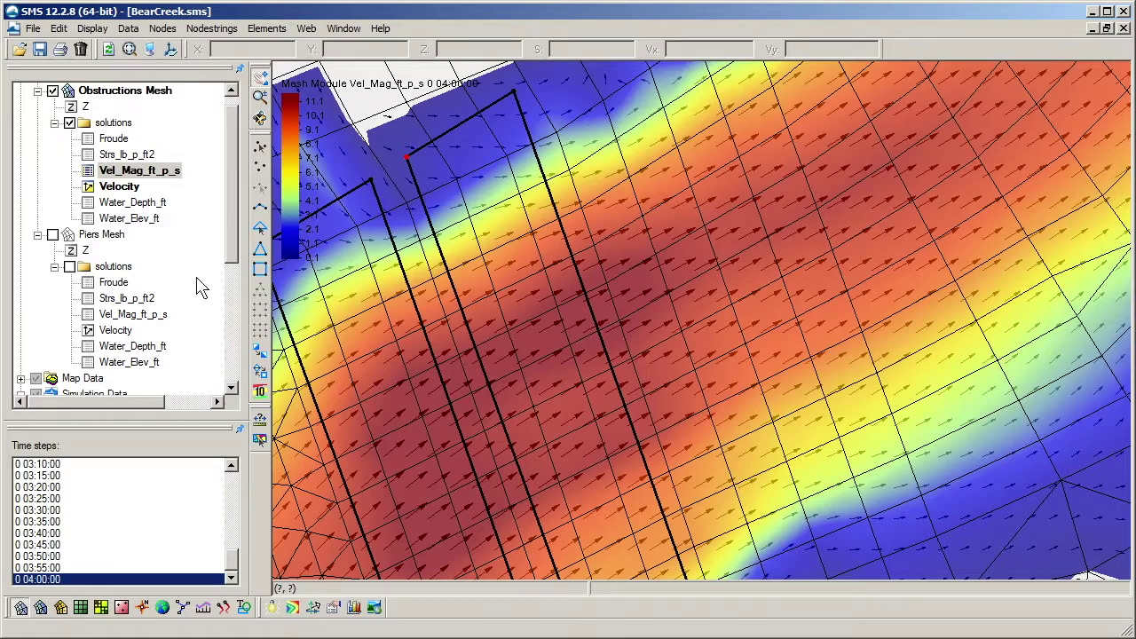
Toggle Vel_Mag_ft_p_s between Piers Mesh and Obstructions Mesh, finishing on the Piers Mesh
left_click(133, 316)
left_click_drag(540, 466, 589, 386)
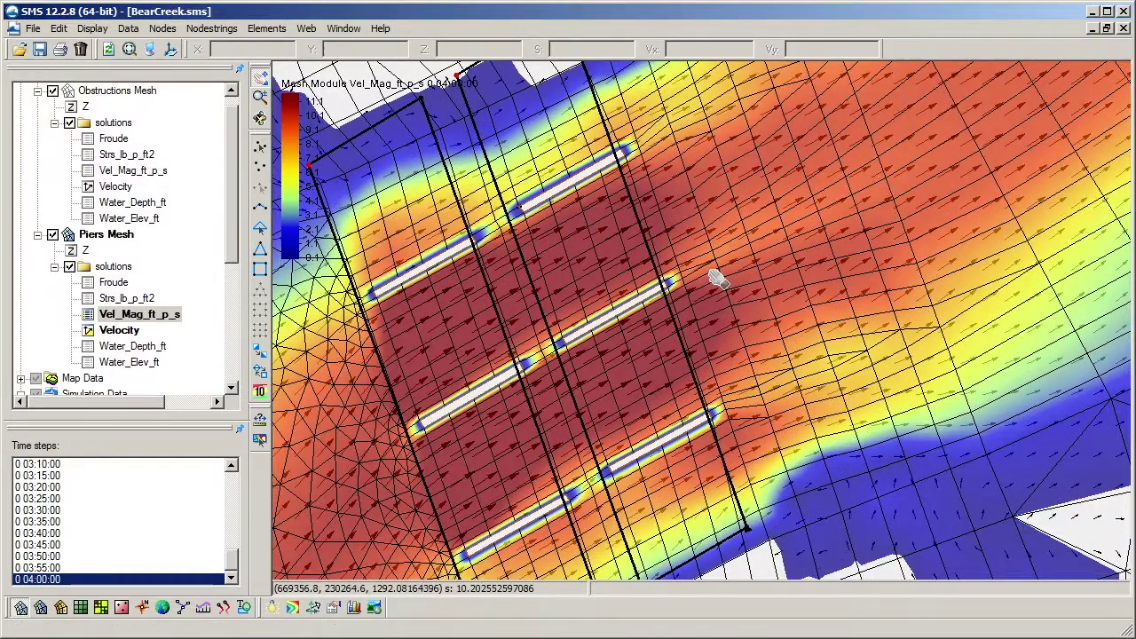
left_click(133, 170)
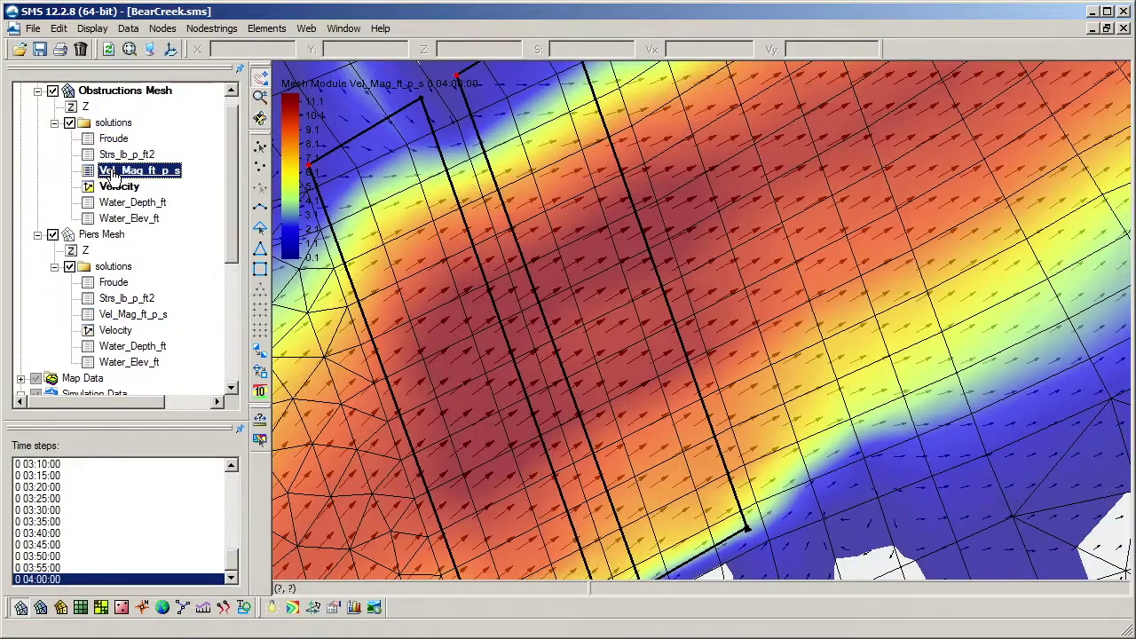
left_click(134, 315)
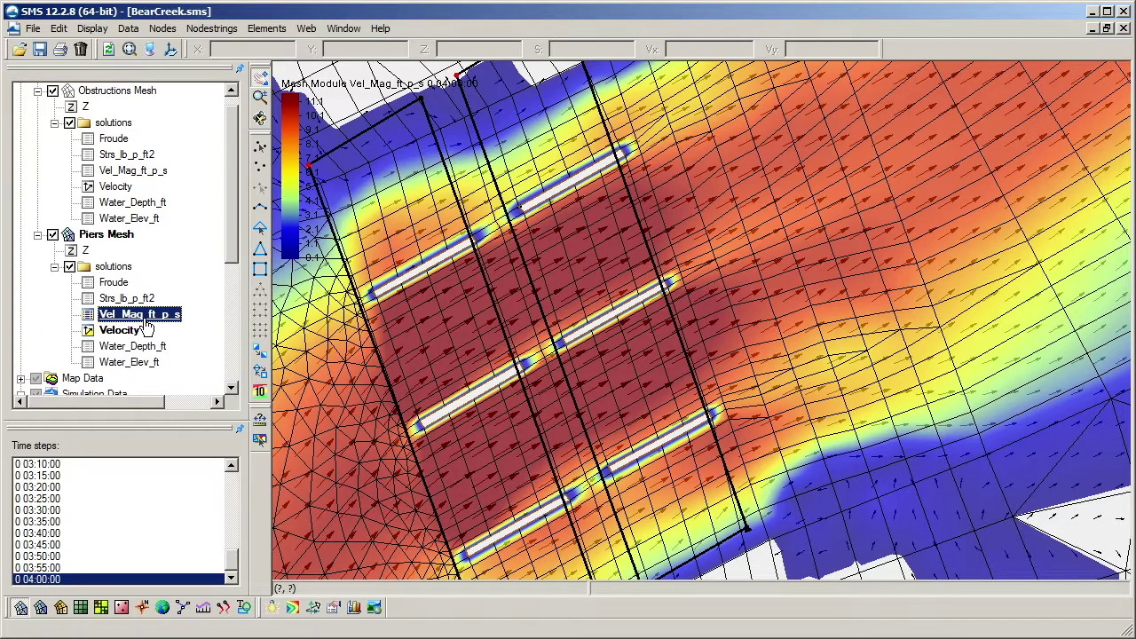